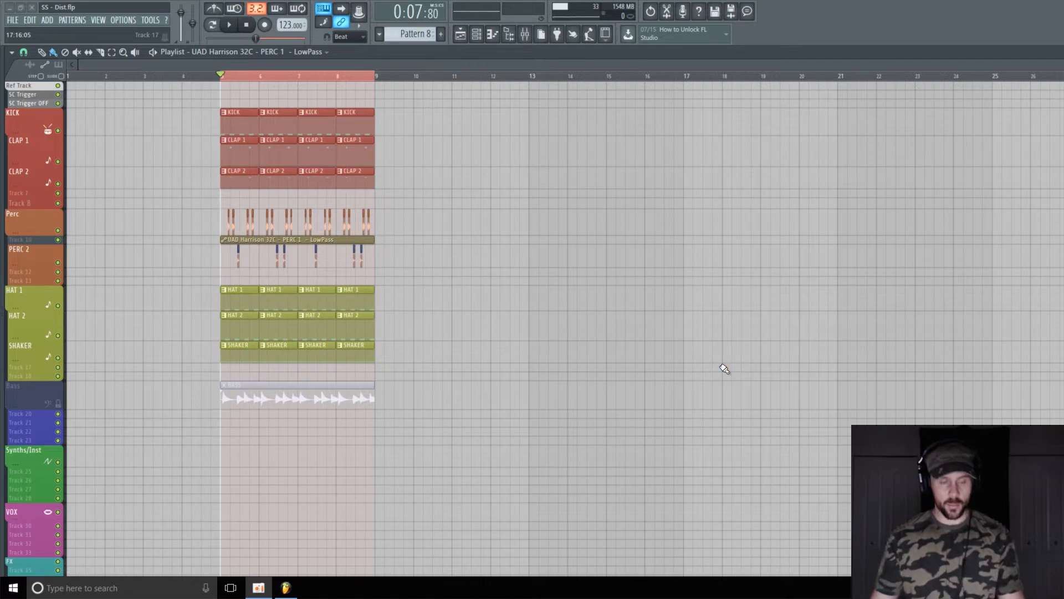
Play back the looped section of the playlist and stop it again.
left_click(231, 26)
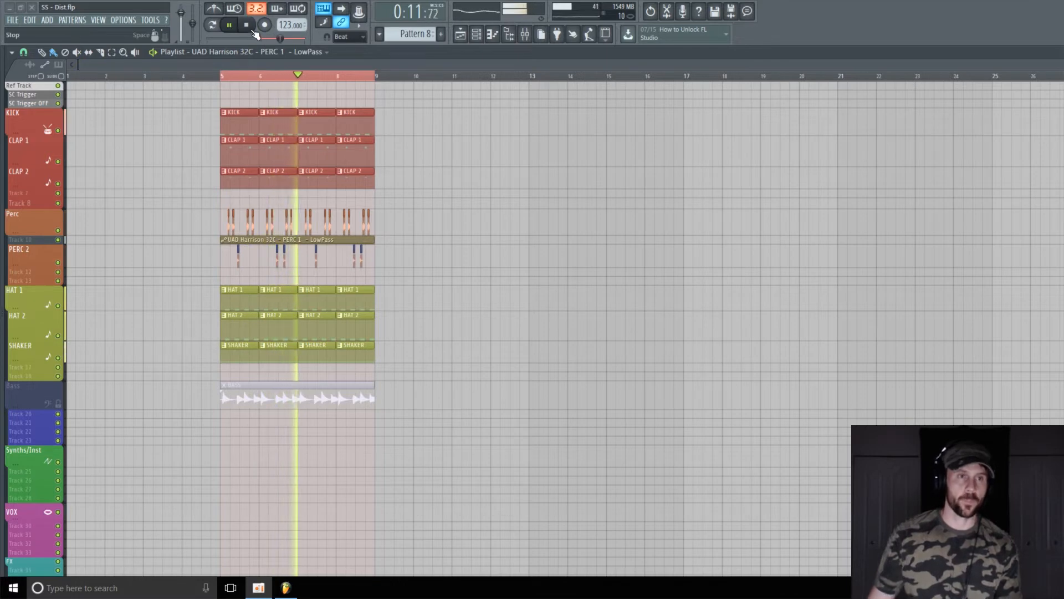
left_click(254, 31)
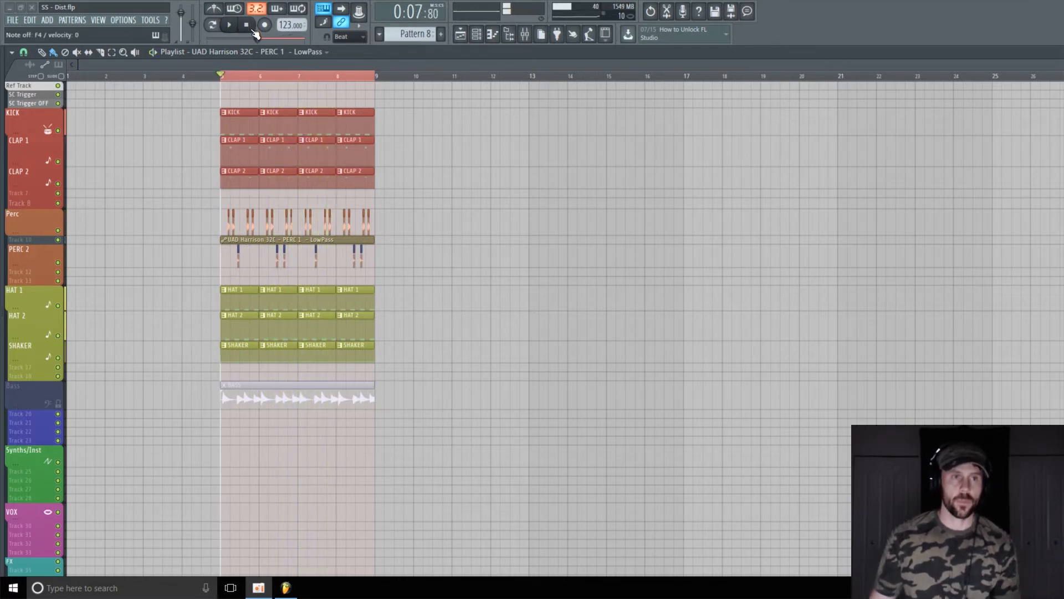
Load Patcher into slot 3 of the BASS mixer track, maximize it, and move the To FL Studio node farther from the input.
left_click(525, 34)
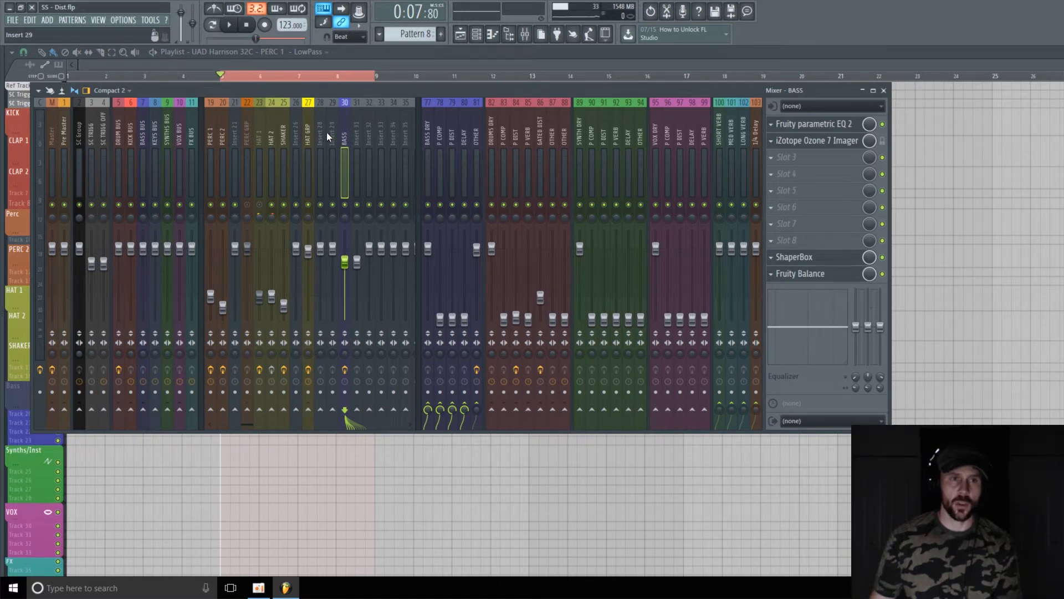
left_click(787, 157)
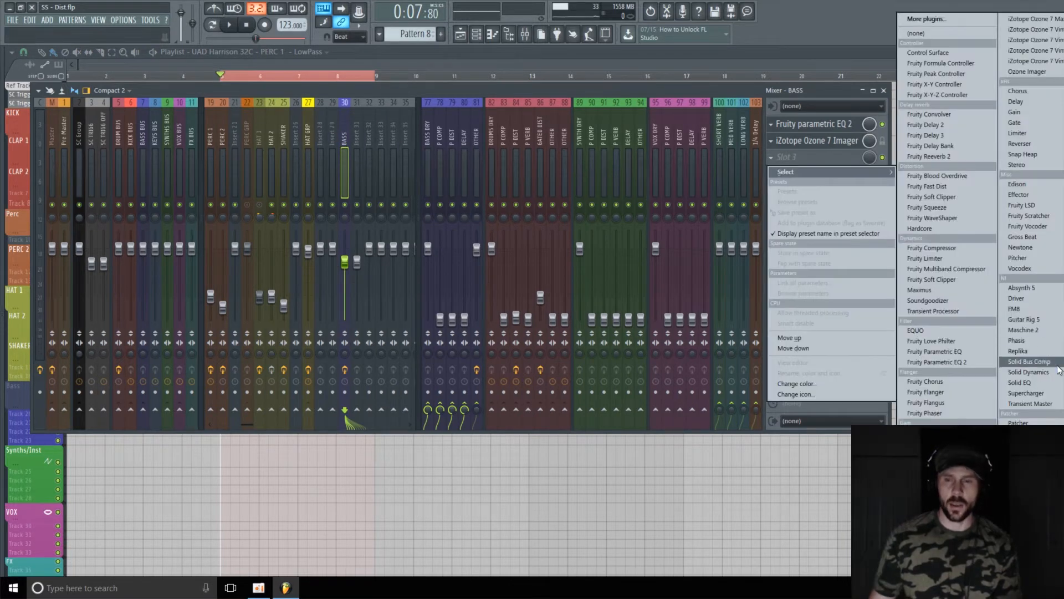
left_click(1019, 421)
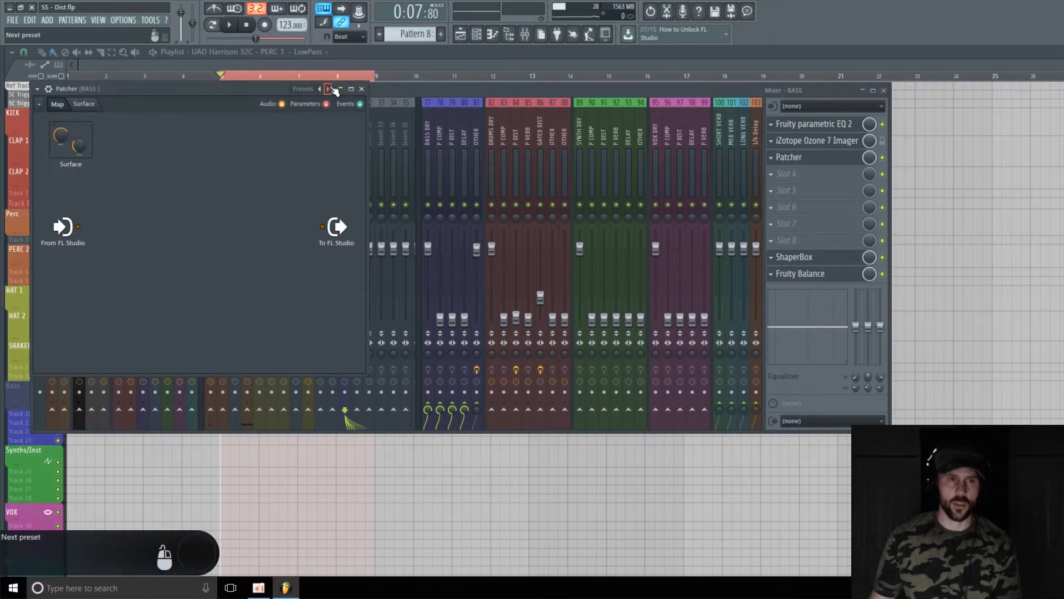
left_click(350, 89)
left_click_drag(330, 204, 716, 240)
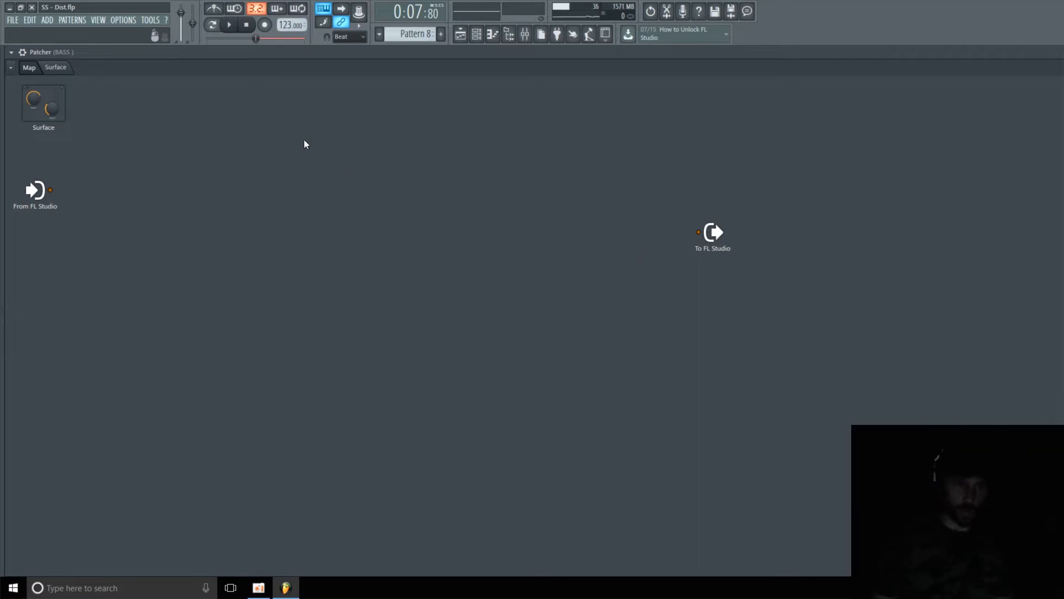
Add a Fruity Parametric EQ 2 to the Patcher map and place it between the From and To FL Studio nodes.
right_click(294, 157)
mouse_move(334, 167)
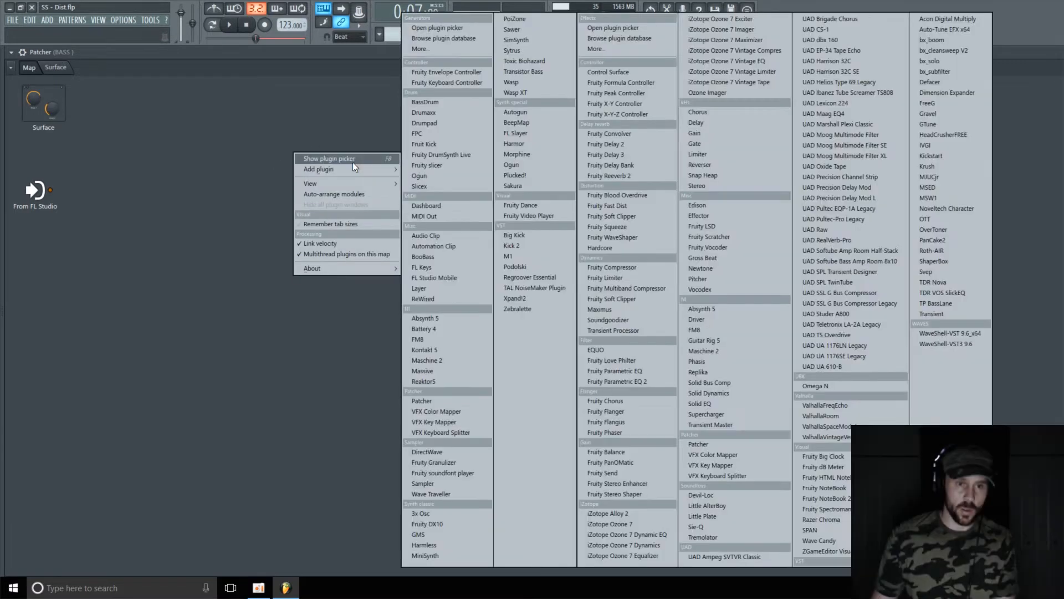
left_click(644, 381)
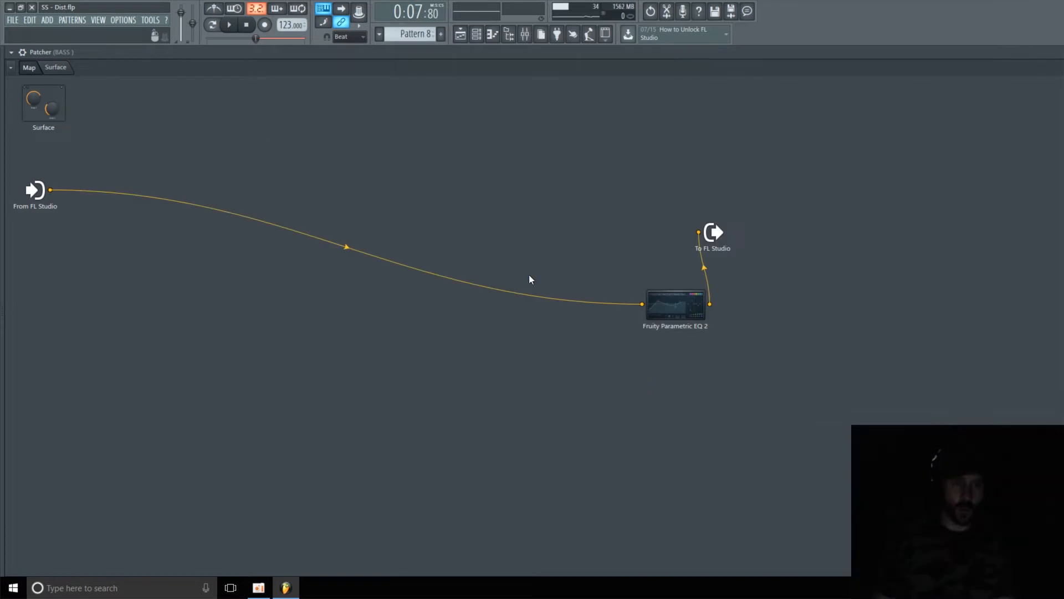
left_click_drag(676, 322, 364, 148)
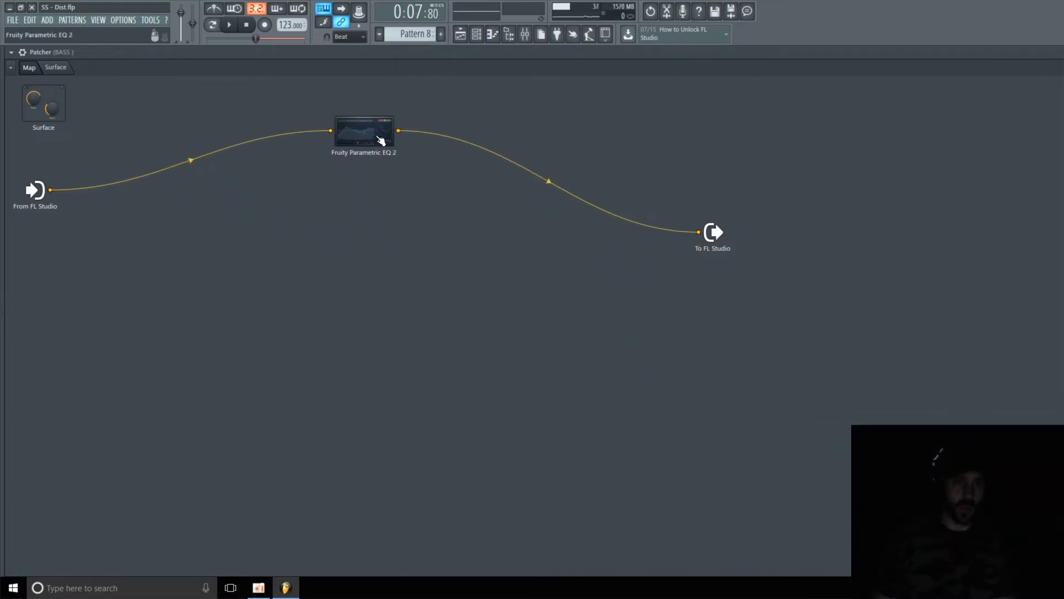
Set band 7 of the Fruity Parametric EQ 2 to a low pass filter with order Steep 4.
left_click(364, 148)
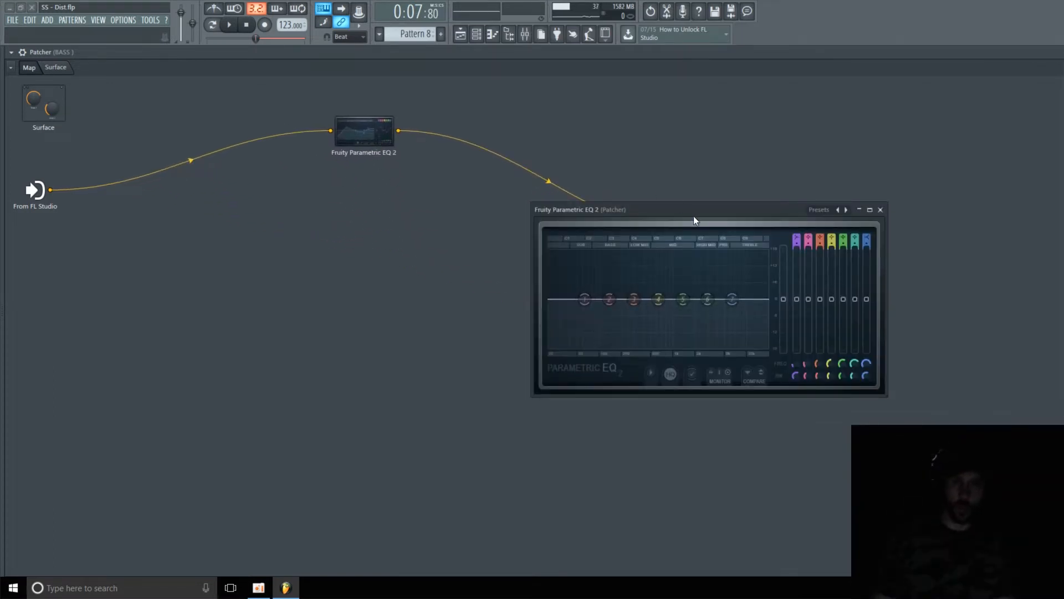
left_click_drag(694, 215, 655, 151)
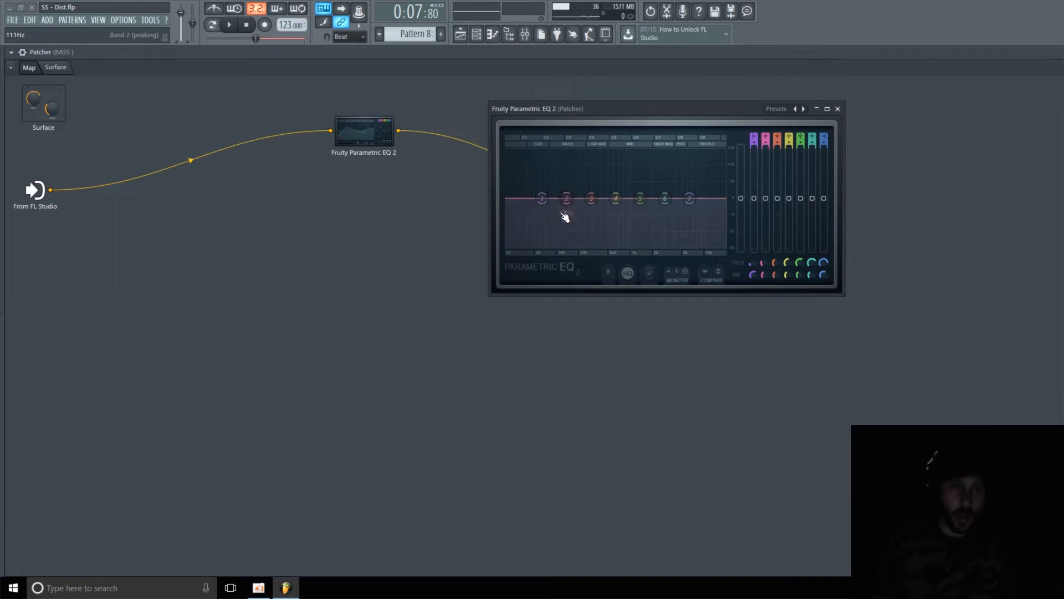
right_click(690, 199)
mouse_move(717, 226)
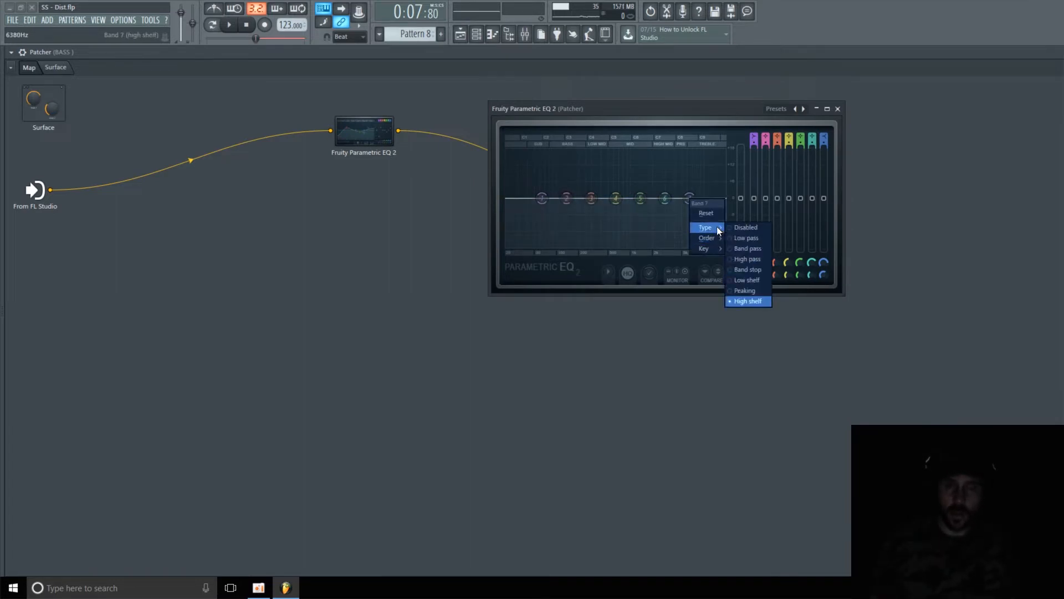
left_click(755, 238)
right_click(689, 199)
mouse_move(711, 238)
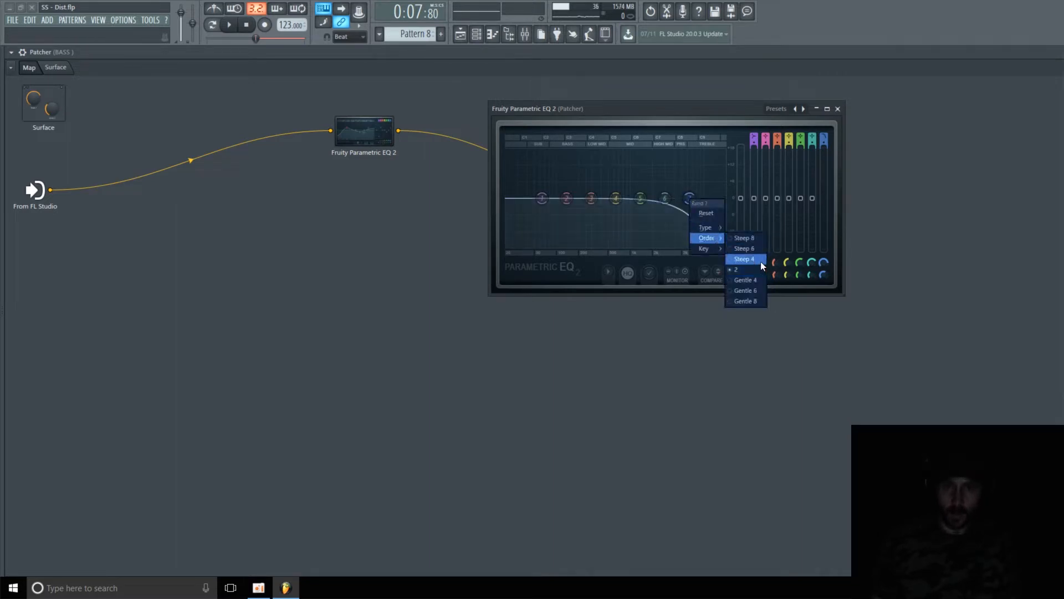
left_click(761, 265)
Lower band 7's cutoff to about 150 Hz with a bandwidth of about 56%, check the curve enlarged, and close the EQ.
left_click_drag(689, 199, 567, 198)
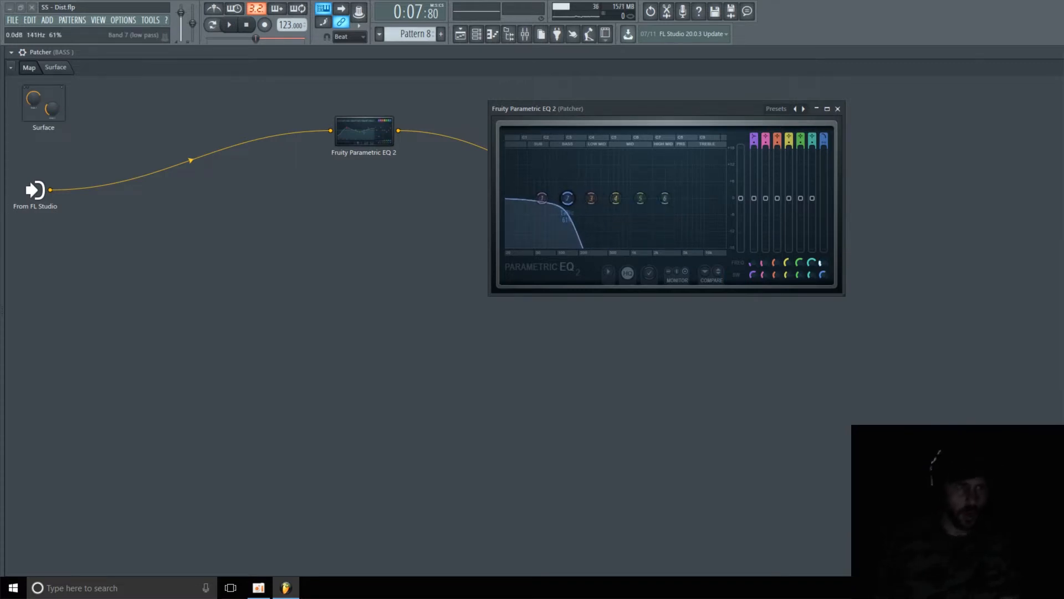
left_click_drag(823, 263, 823, 279)
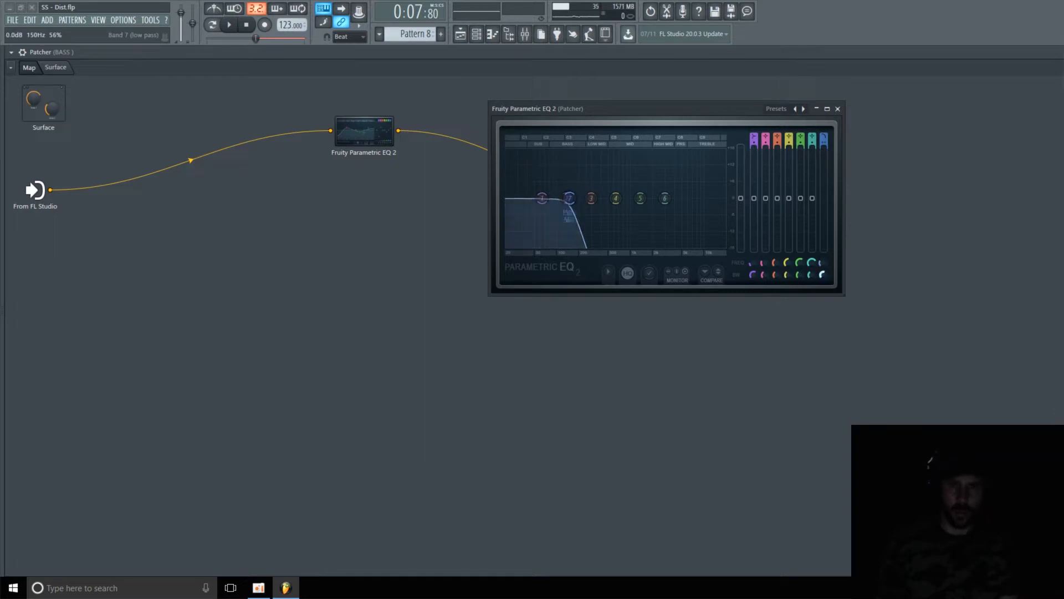
left_click(827, 108)
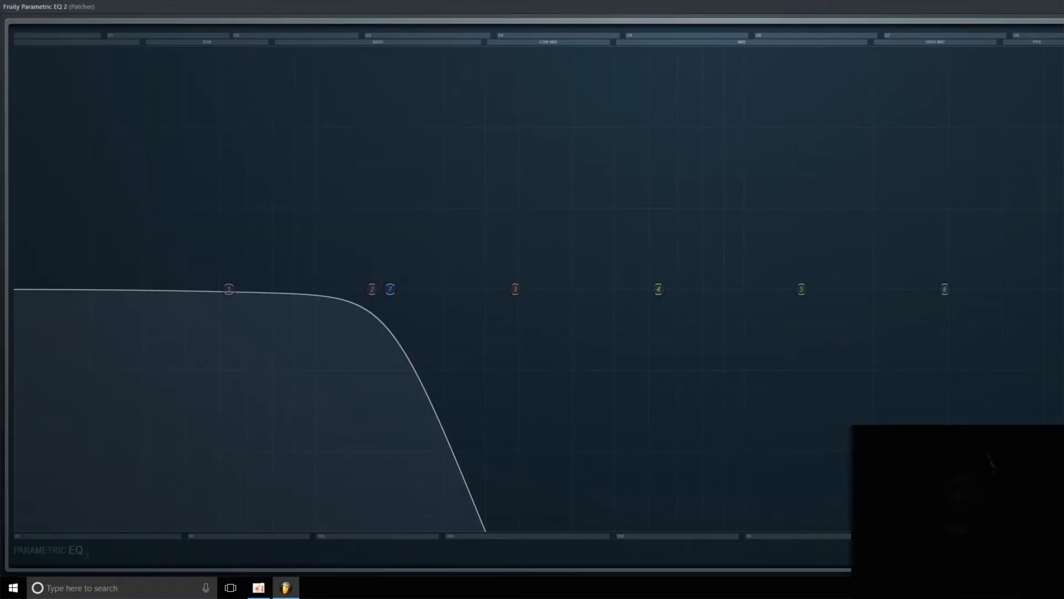
left_click(986, 12)
left_click(838, 105)
Rename the Fruity Parametric EQ 2 node in the map as low.
right_click(382, 129)
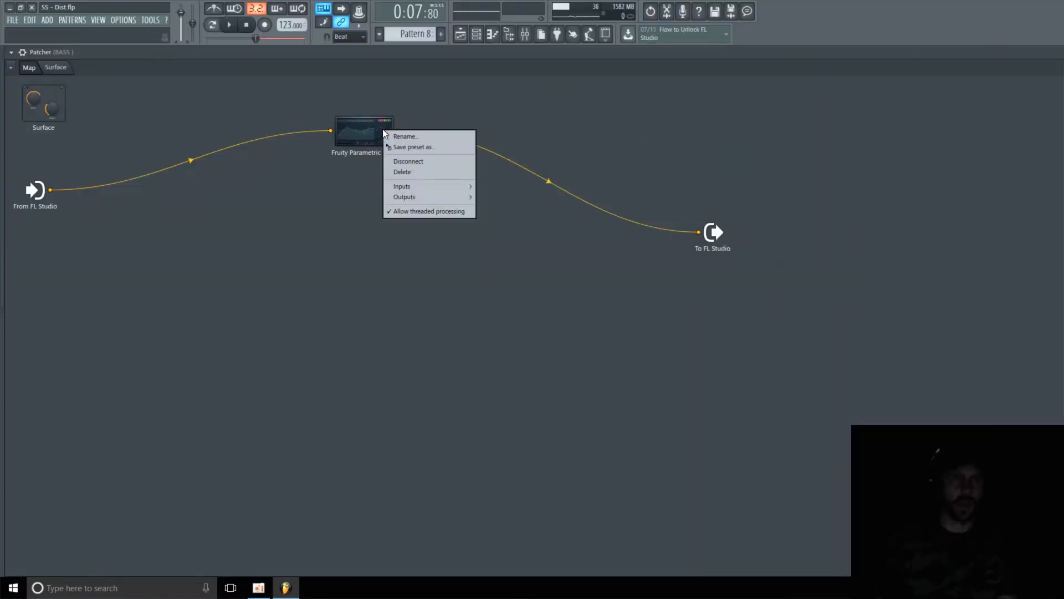
left_click(422, 137)
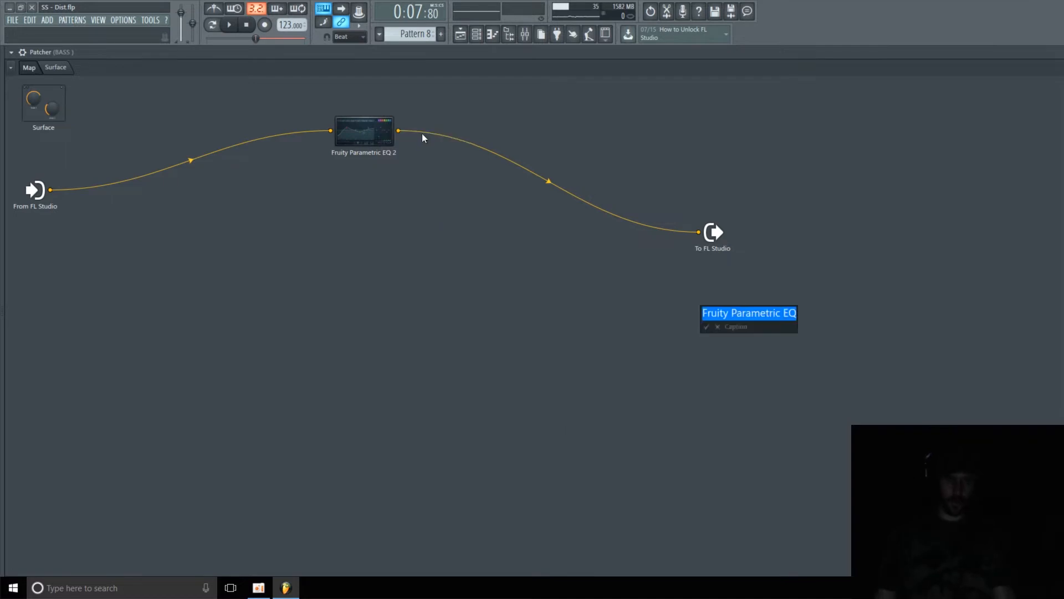
type("low")
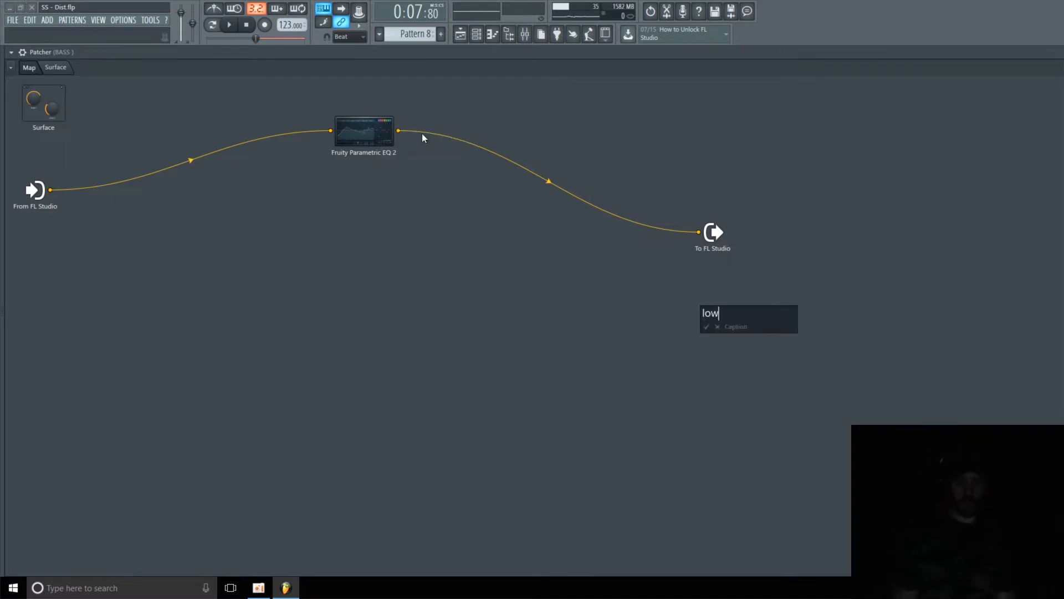
key("Return")
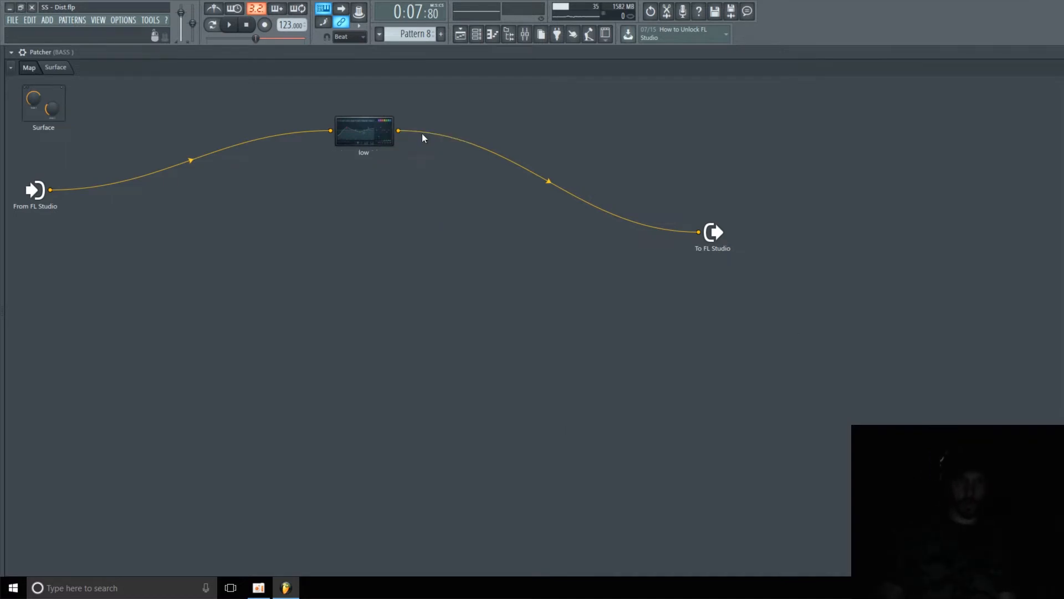
Add a second Fruity Parametric EQ 2 below the low node and wire it in parallel from From FL Studio to To FL Studio.
right_click(331, 206)
mouse_move(356, 238)
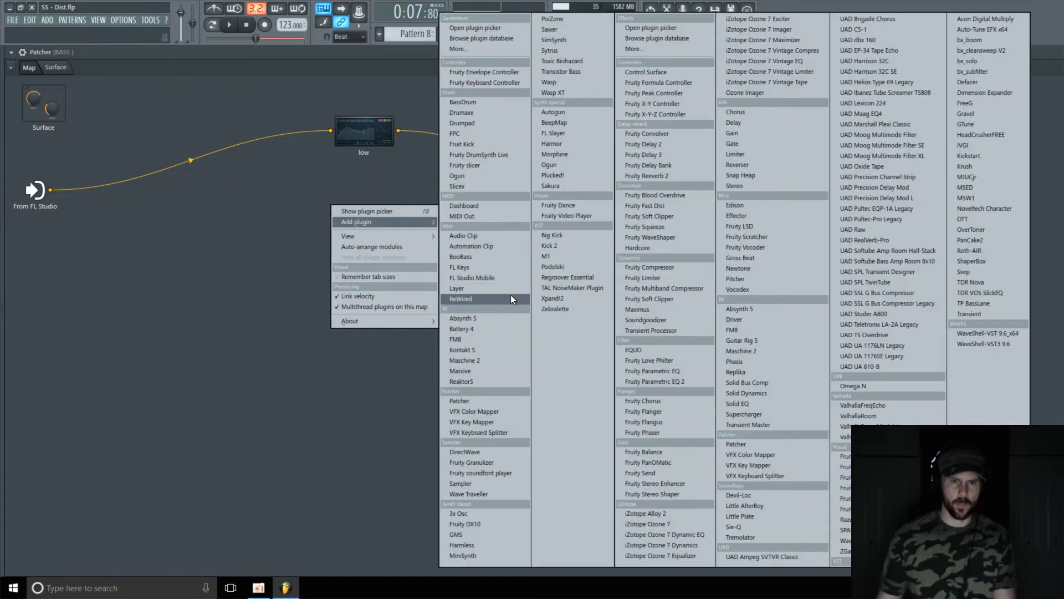
left_click(674, 381)
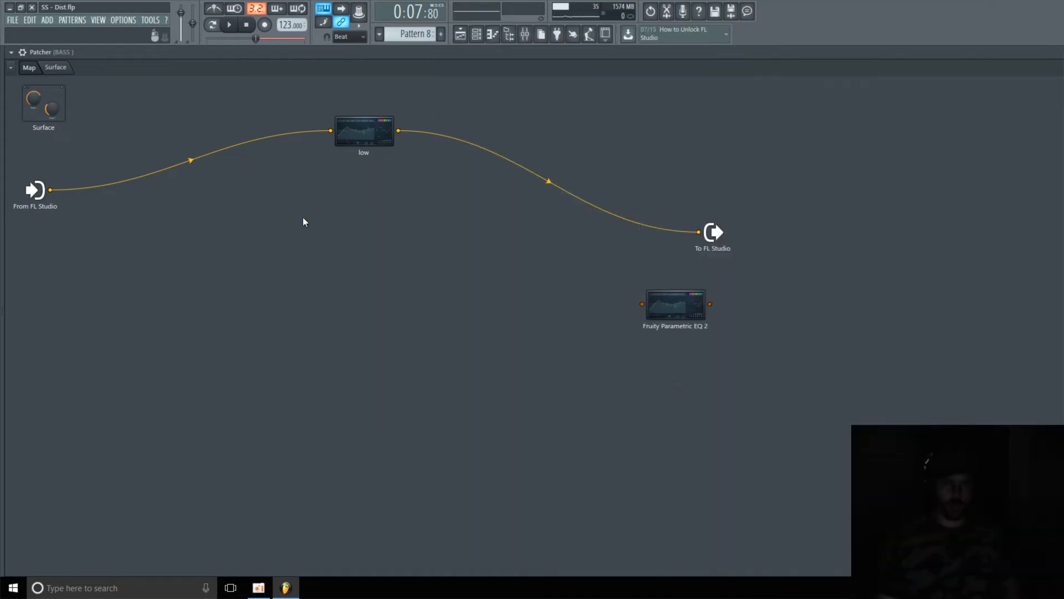
left_click_drag(677, 304, 389, 246)
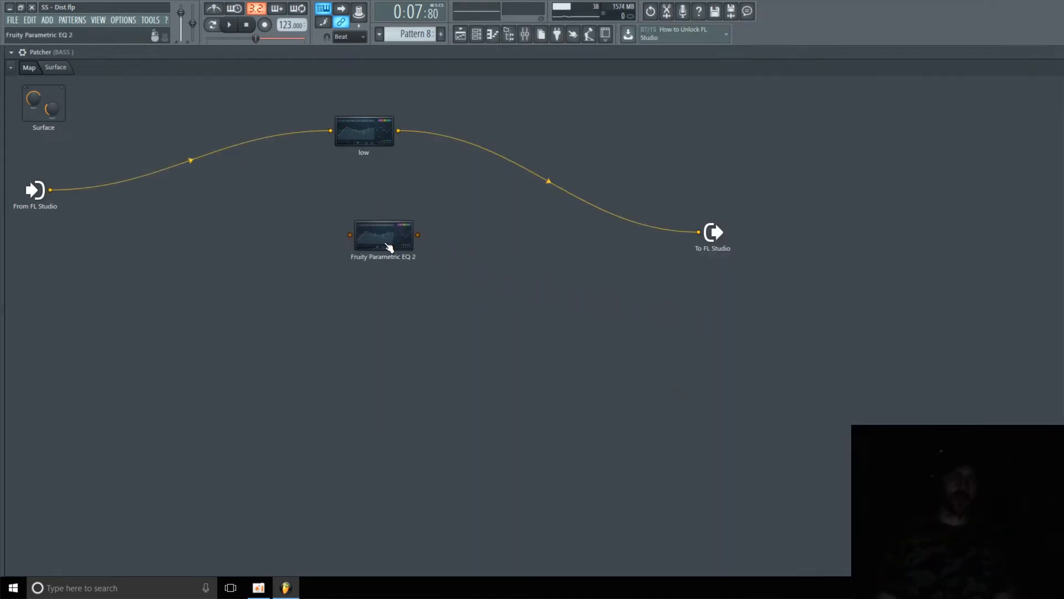
left_click_drag(50, 190, 349, 235)
left_click_drag(418, 234, 699, 232)
Set band 1 of the second EQ to a high pass with order Steep 4 and raise its cutoff to around band 2.
left_click(402, 247)
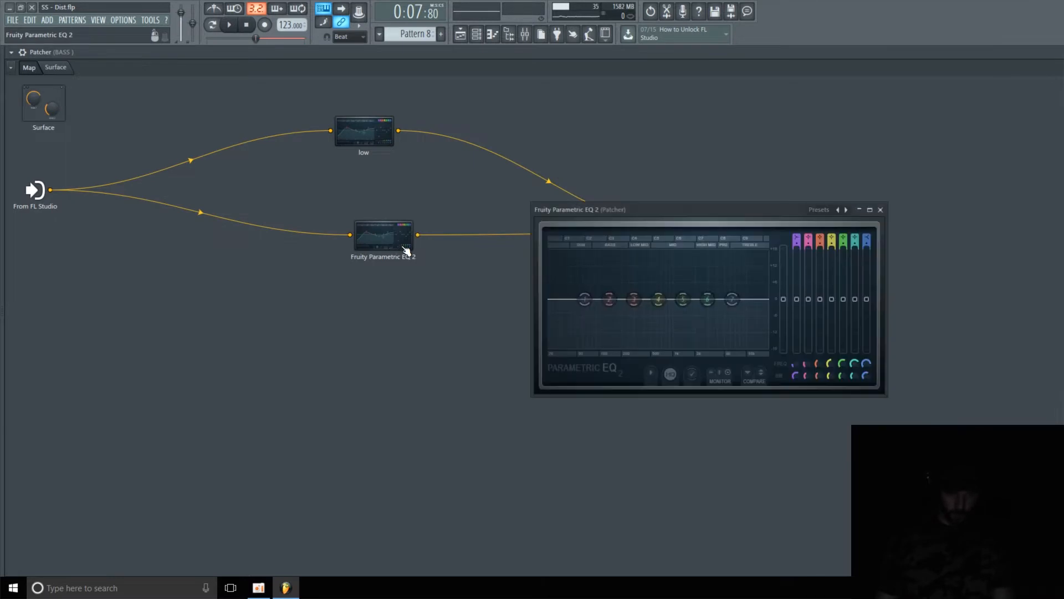
right_click(585, 299)
mouse_move(609, 328)
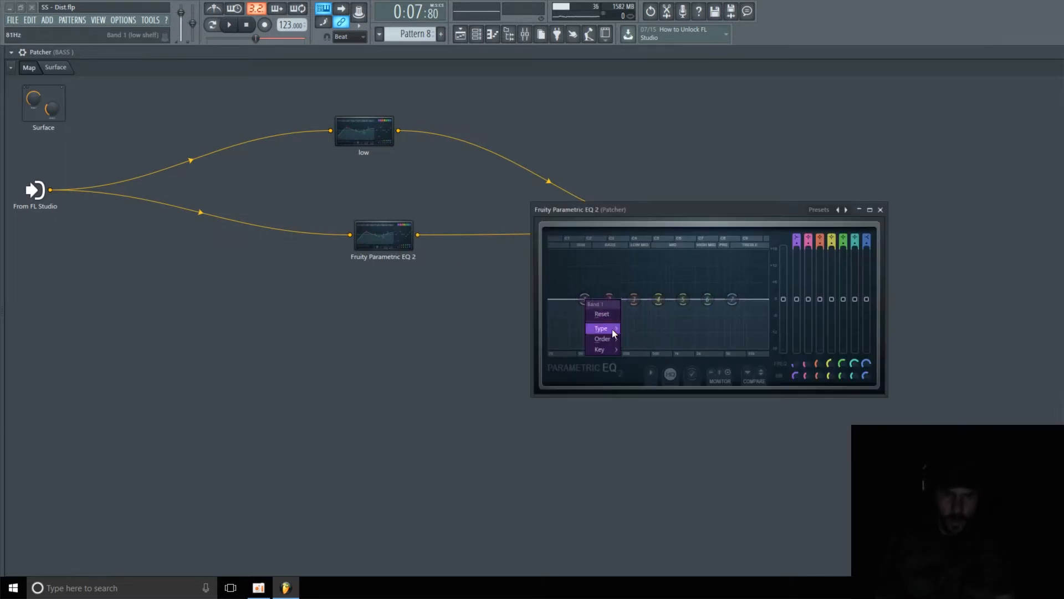
left_click(643, 360)
right_click(585, 299)
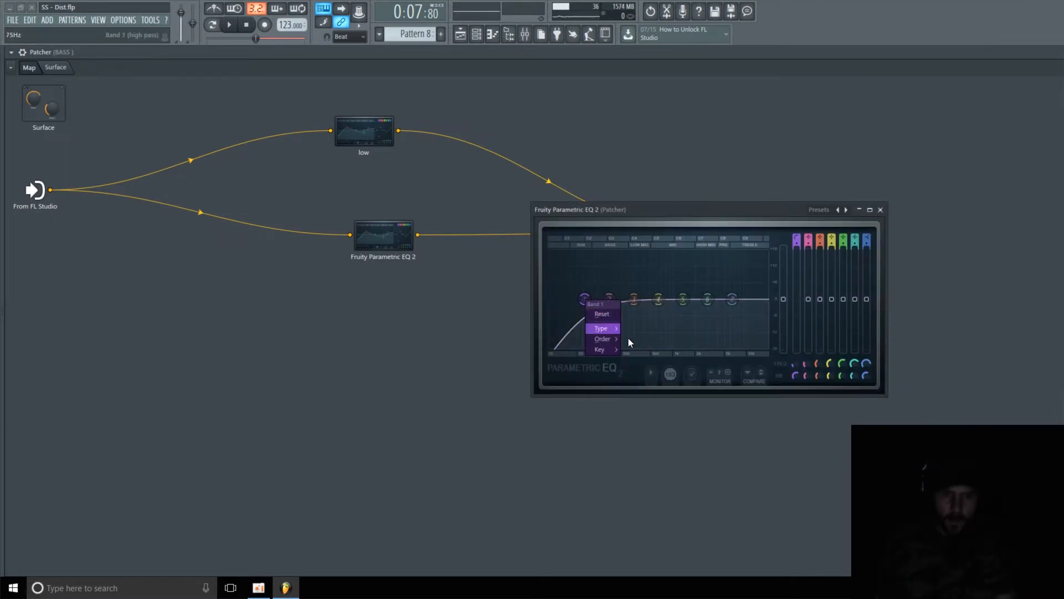
left_click(643, 350)
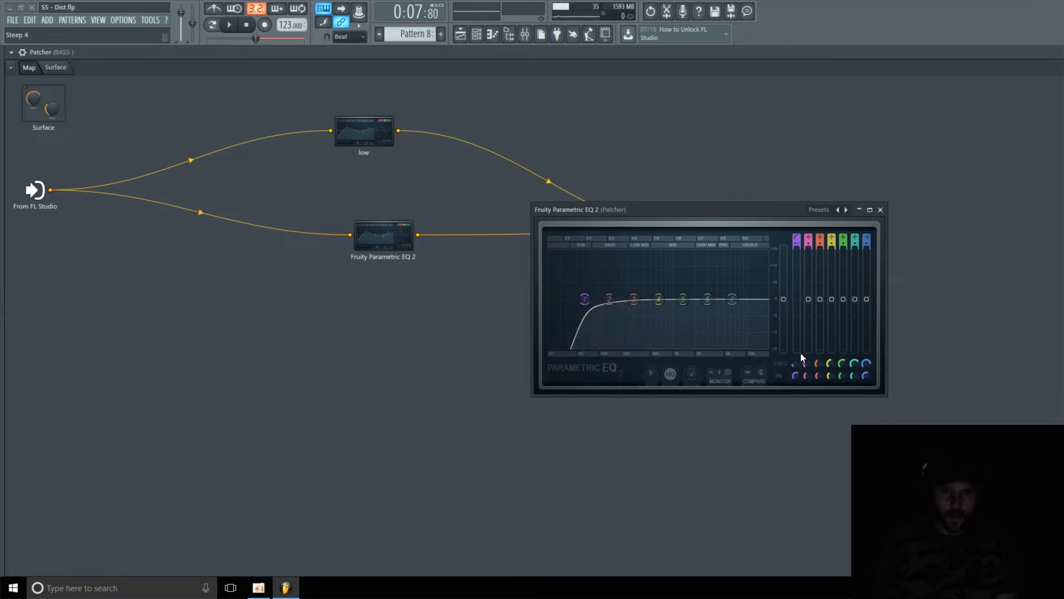
left_click_drag(794, 364, 794, 355)
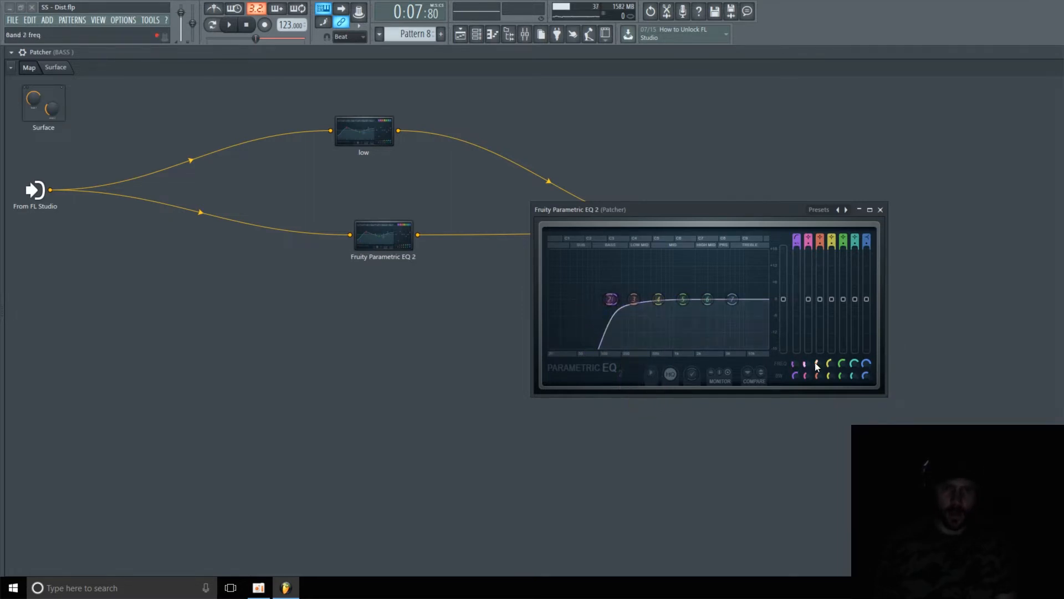
Set band 7 of the second EQ to a low pass filter with order Steep 4.
right_click(731, 300)
mouse_move(752, 328)
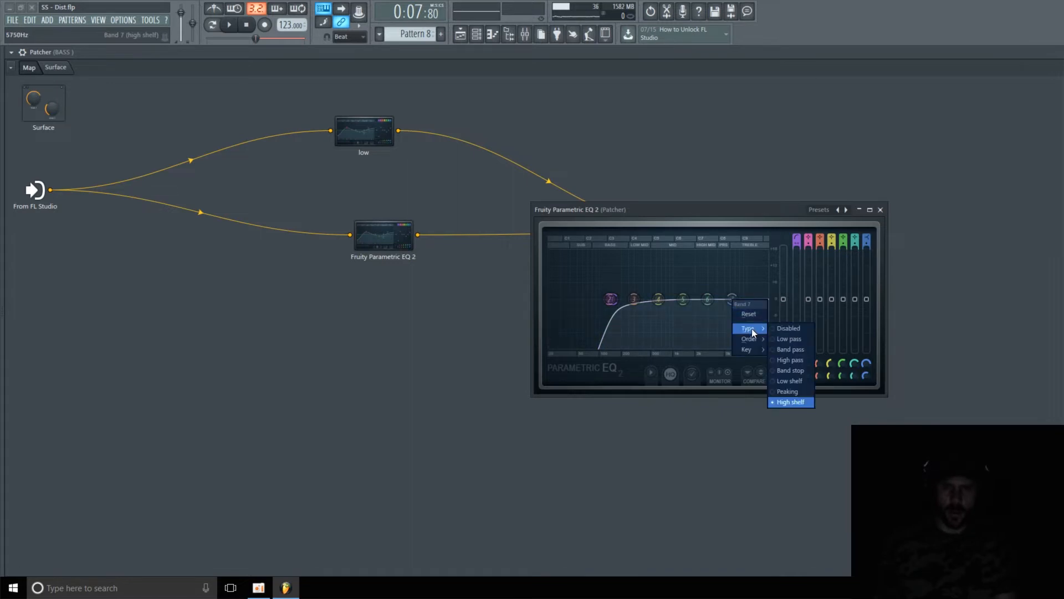
left_click(790, 339)
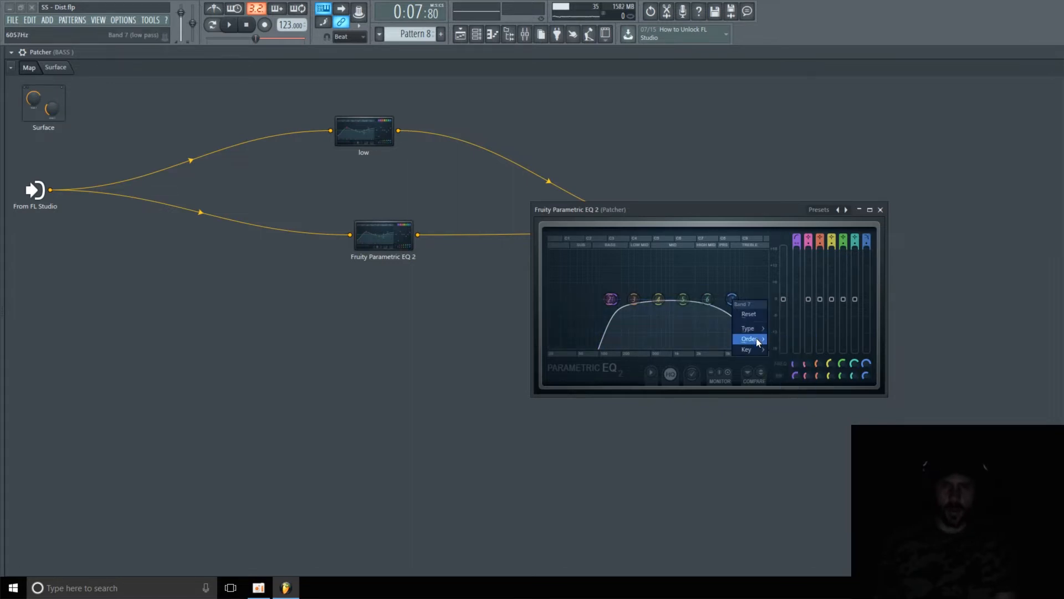
mouse_move(758, 340)
left_click(786, 355)
Adjust the bandwidth of bands 7 (about 55%) and 1, lower band 7's cutoff to around band 6, and close the EQ.
left_click_drag(867, 375, 867, 387)
left_click_drag(797, 376, 797, 391)
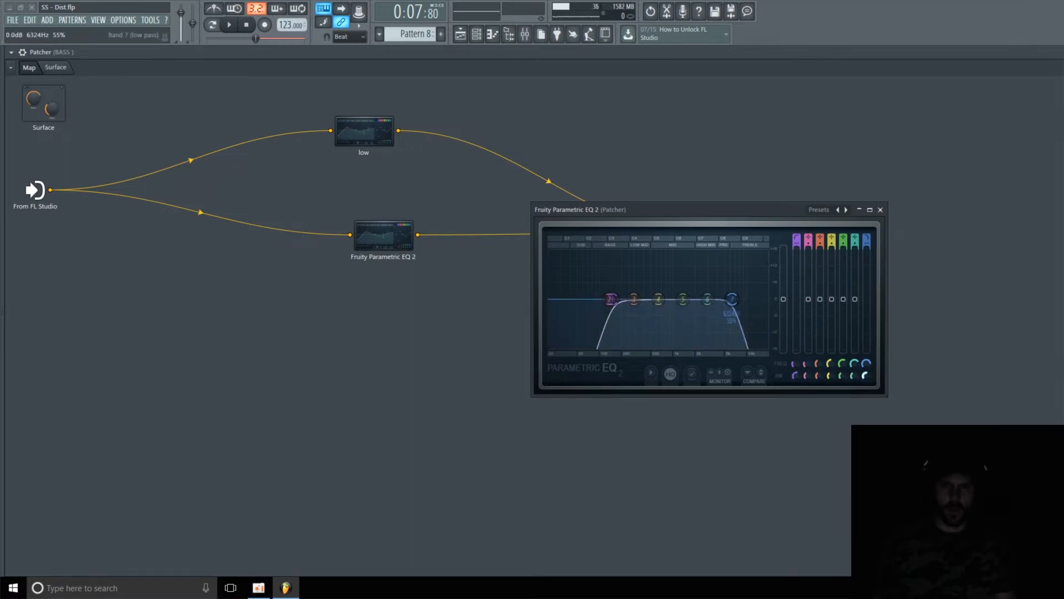
left_click_drag(867, 363, 867, 377)
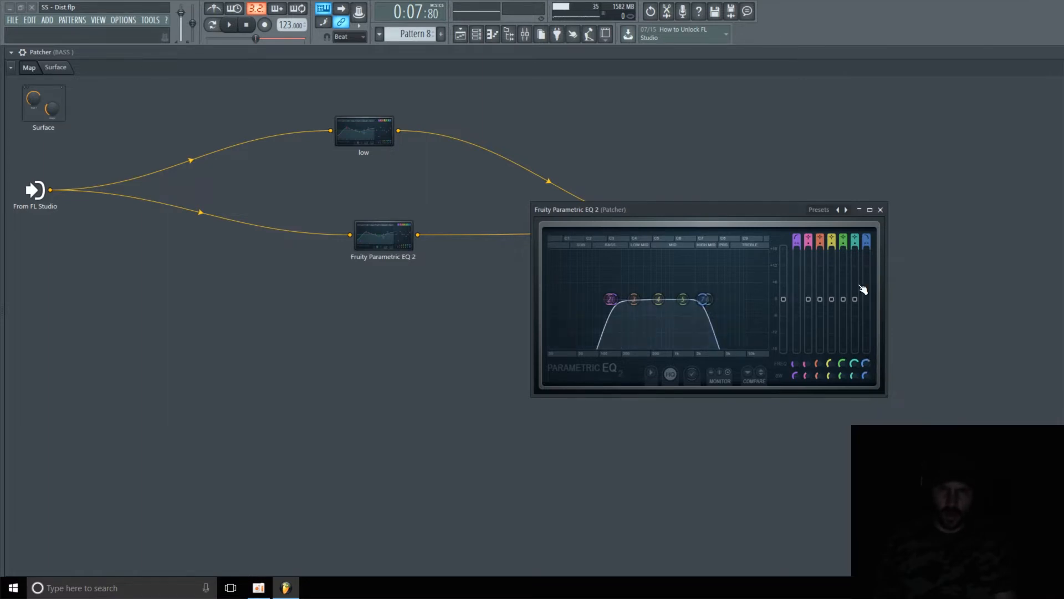
left_click(880, 209)
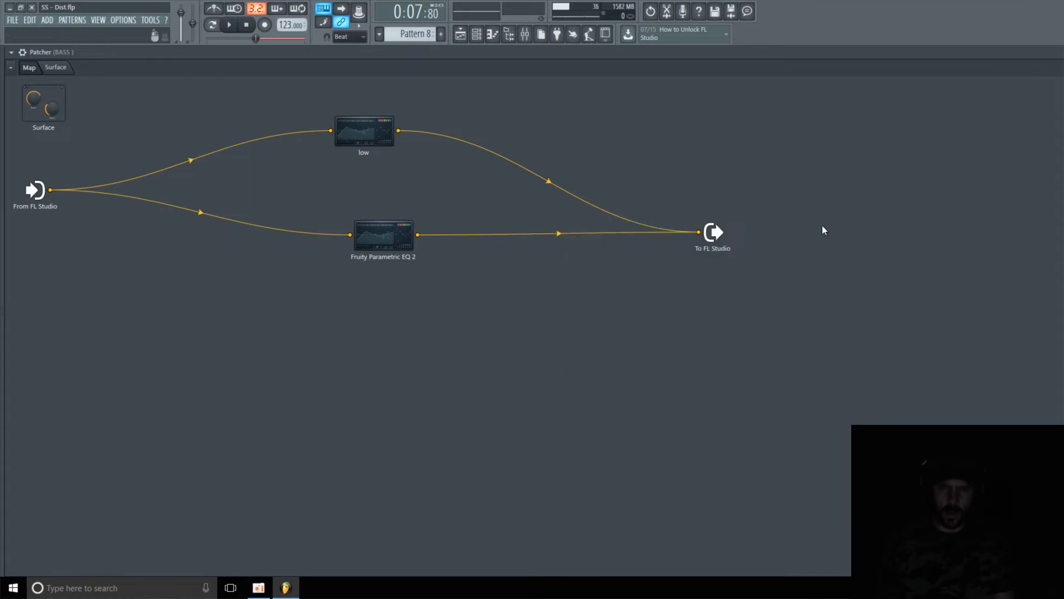
Rename the second Fruity Parametric EQ 2 node as mid.
right_click(384, 239)
left_click(412, 248)
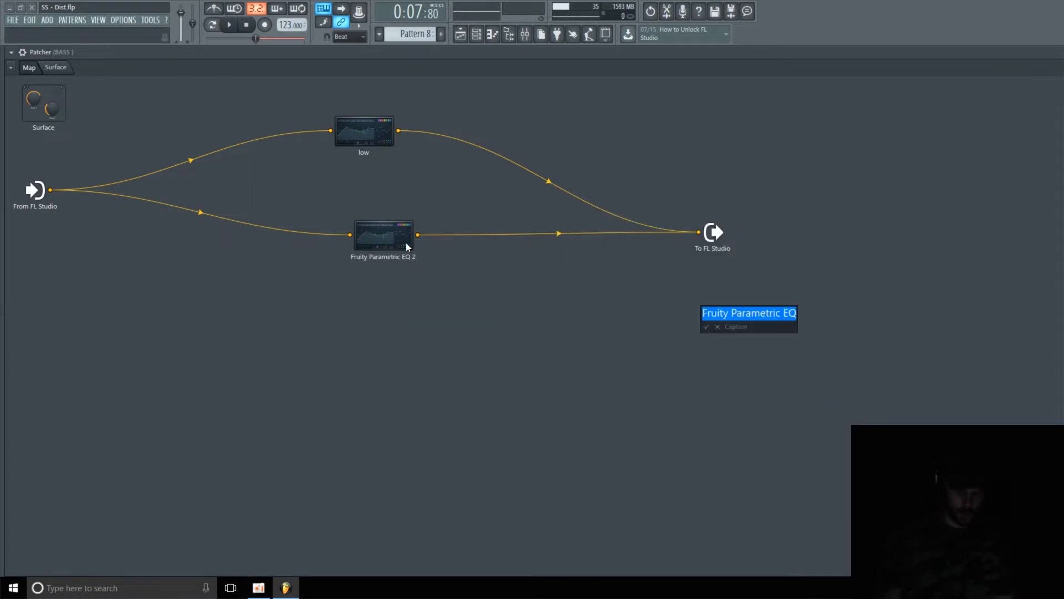
type("mid")
key("Return")
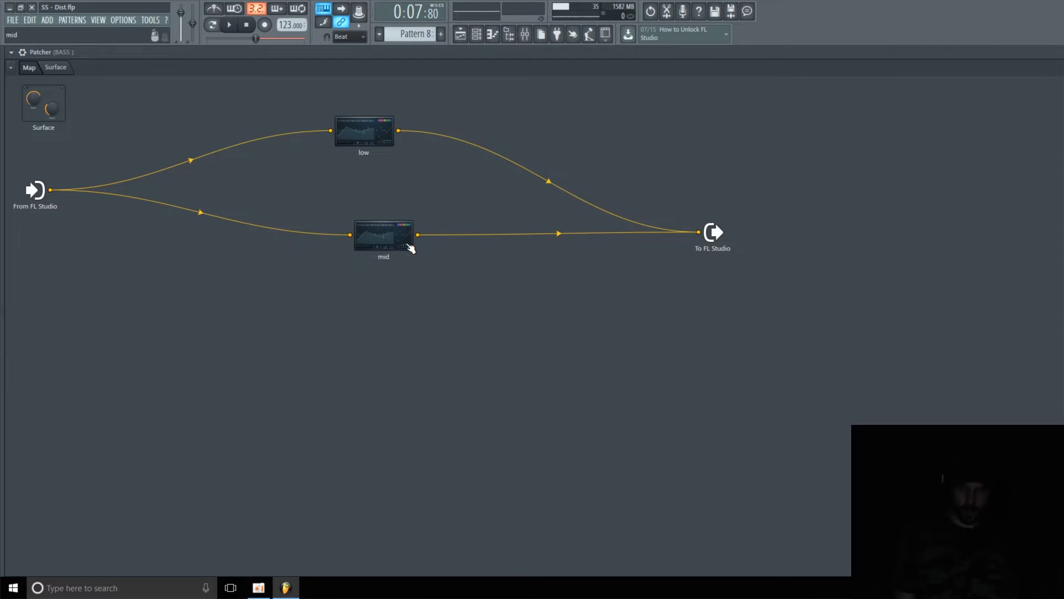
Move mid closer beneath low, add a third Fruity Parametric EQ 2 below it, and wire it between From FL Studio and To FL Studio.
left_click_drag(368, 245, 355, 228)
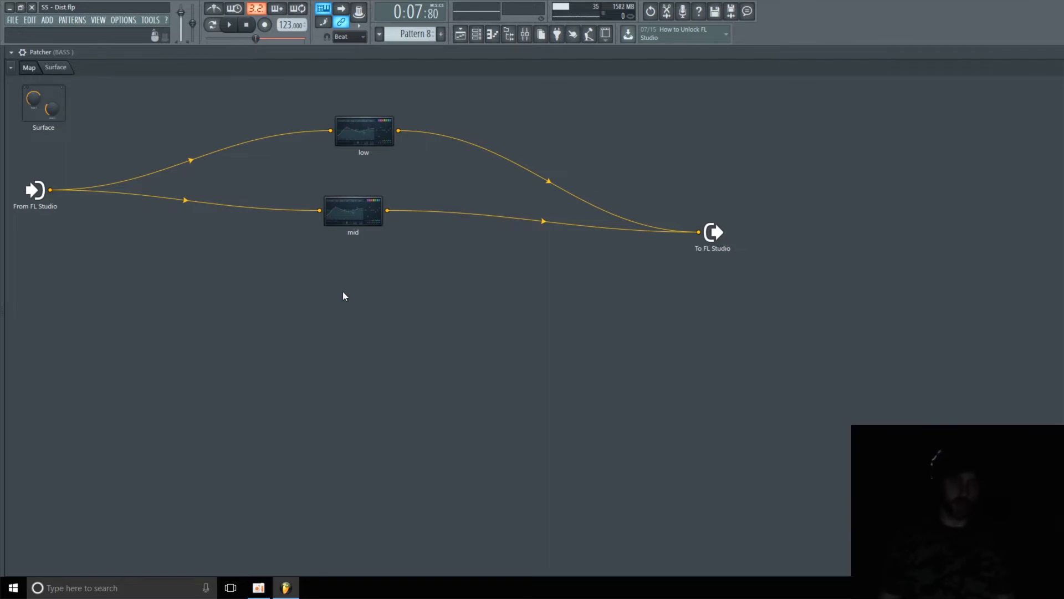
right_click(355, 284)
mouse_move(441, 300)
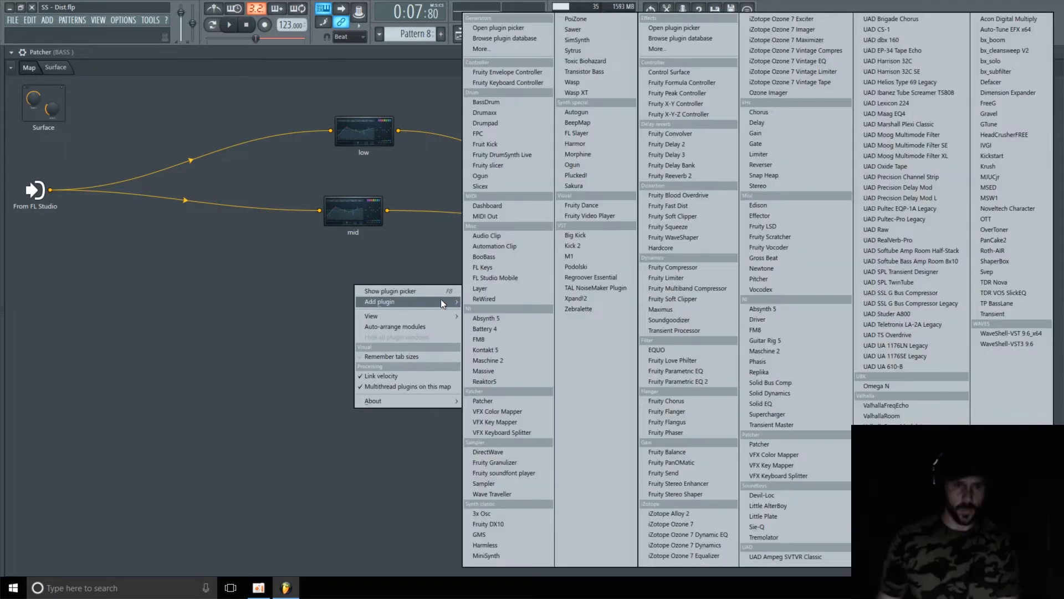
left_click(693, 381)
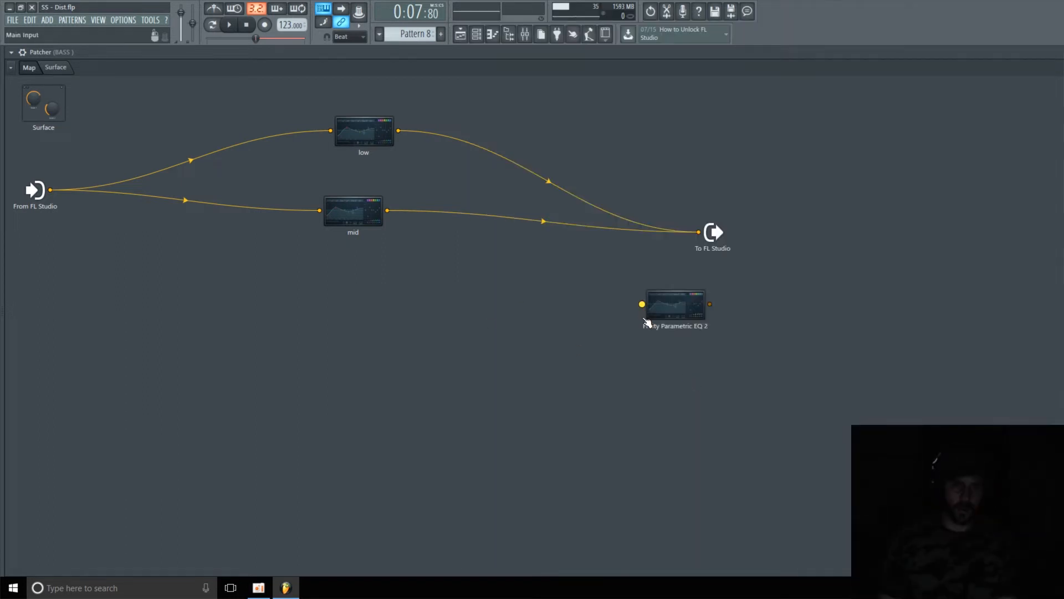
left_click_drag(50, 191, 324, 284)
left_click_drag(391, 283, 699, 232)
left_click_drag(357, 293, 344, 292)
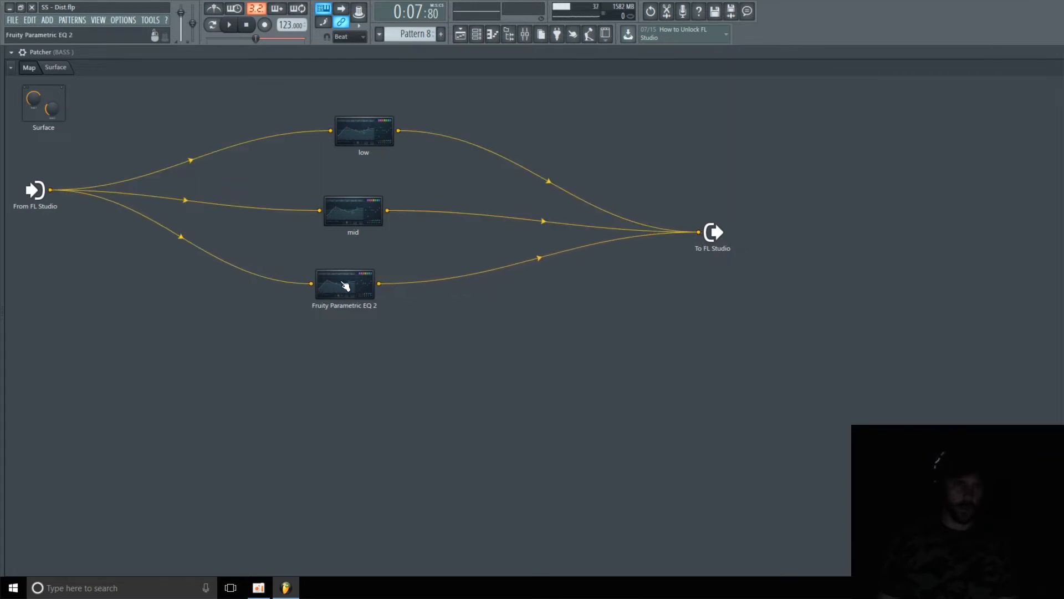
Set band 1 of the third Fruity Parametric EQ 2 to a high pass filter with a steep order.
left_click(344, 293)
right_click(585, 299)
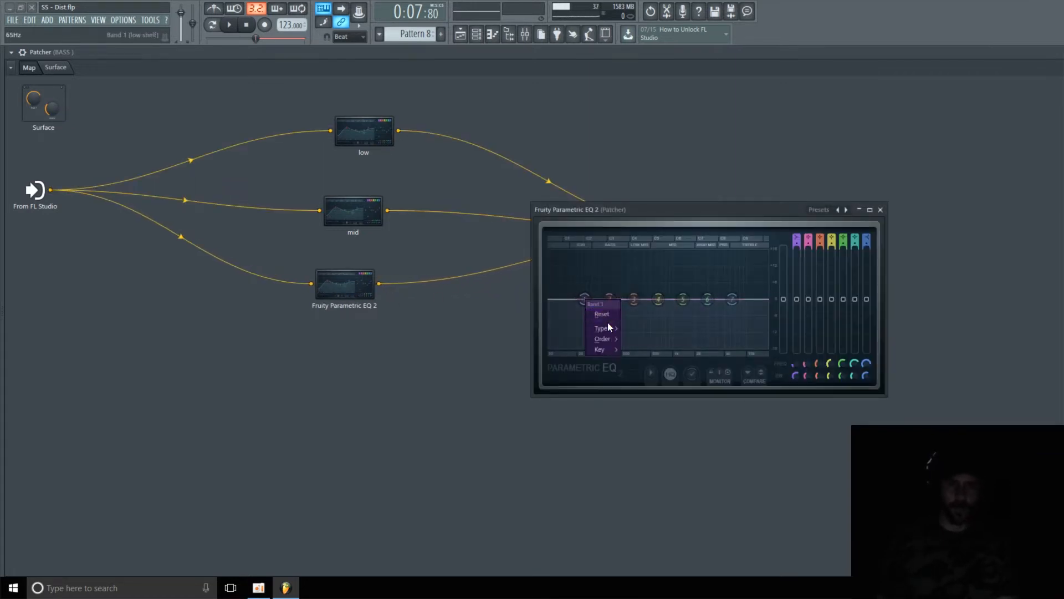
mouse_move(611, 327)
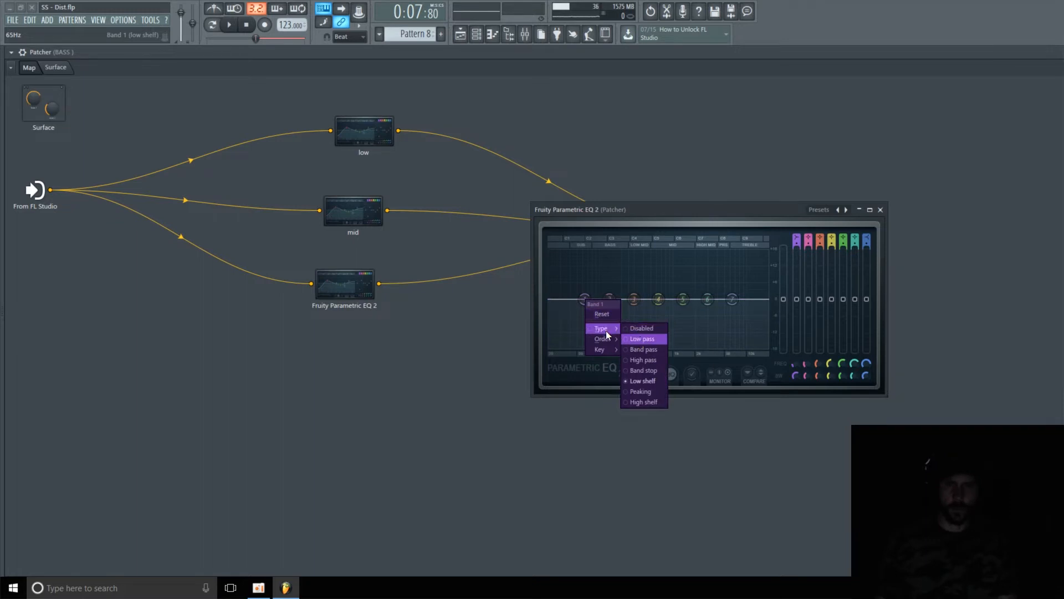
left_click(643, 360)
right_click(584, 300)
mouse_move(617, 338)
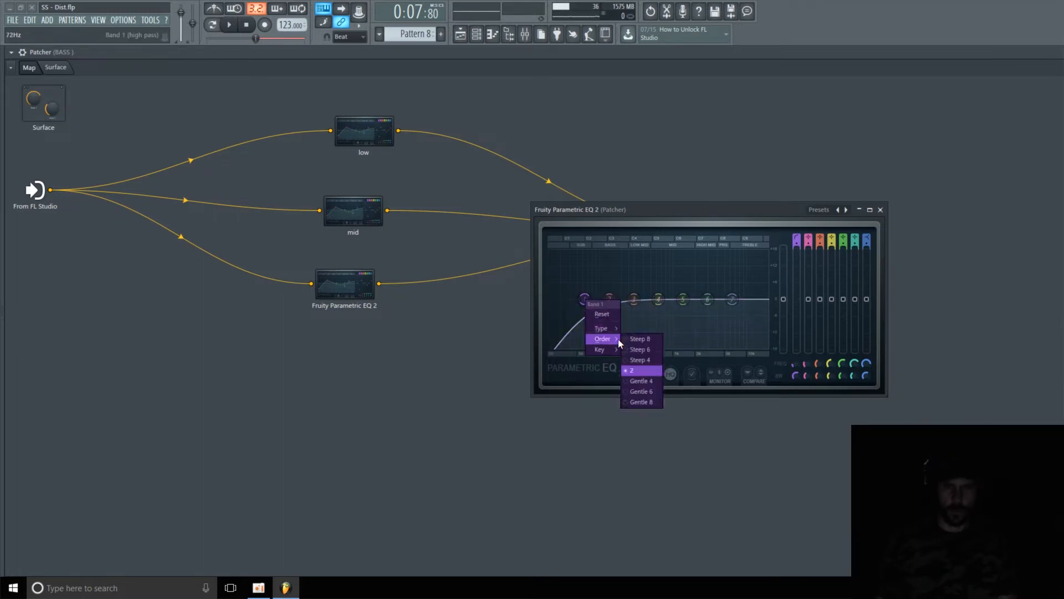
left_click(649, 353)
Raise band 1's cutoff to about 2507 Hz near band 6, set its bandwidth to about 55%, and close the EQ.
left_click_drag(584, 300, 703, 299)
left_click_drag(796, 364, 797, 381)
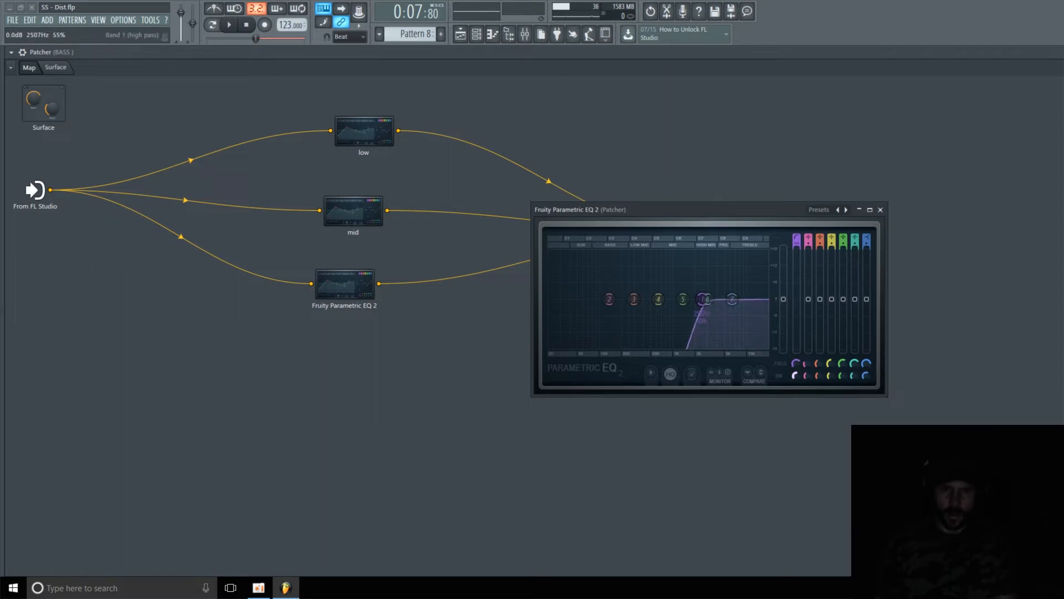
left_click(880, 209)
Rename the third Fruity Parametric EQ 2 node as high.
right_click(350, 295)
left_click(381, 301)
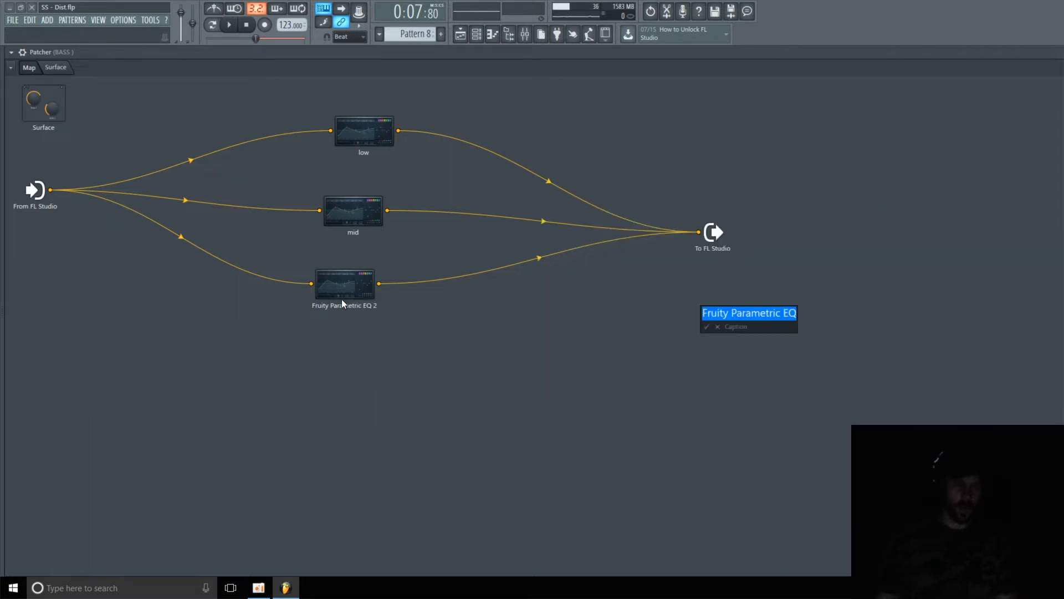
type("high")
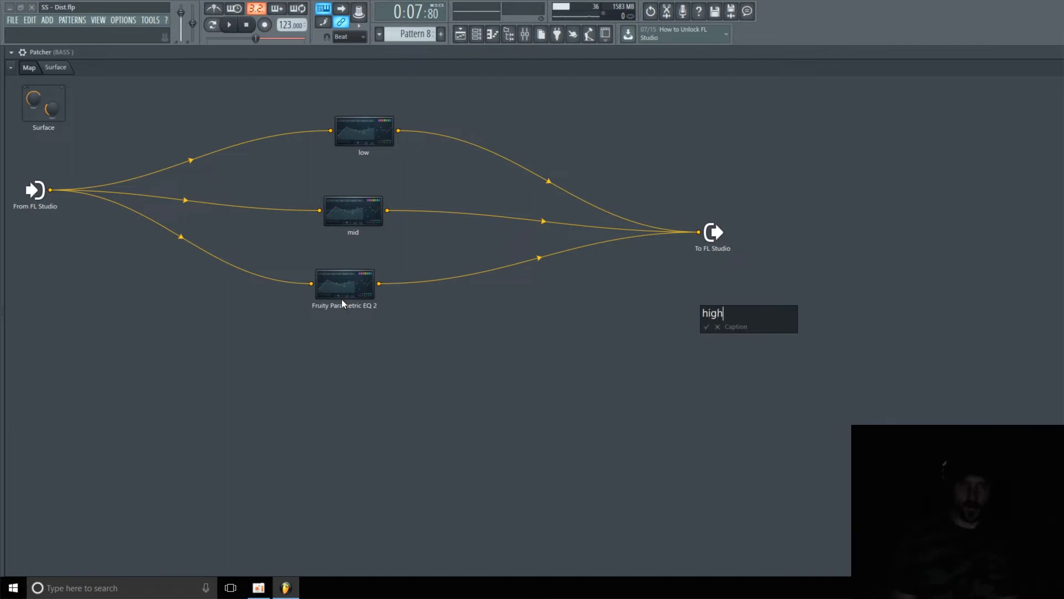
key("Return")
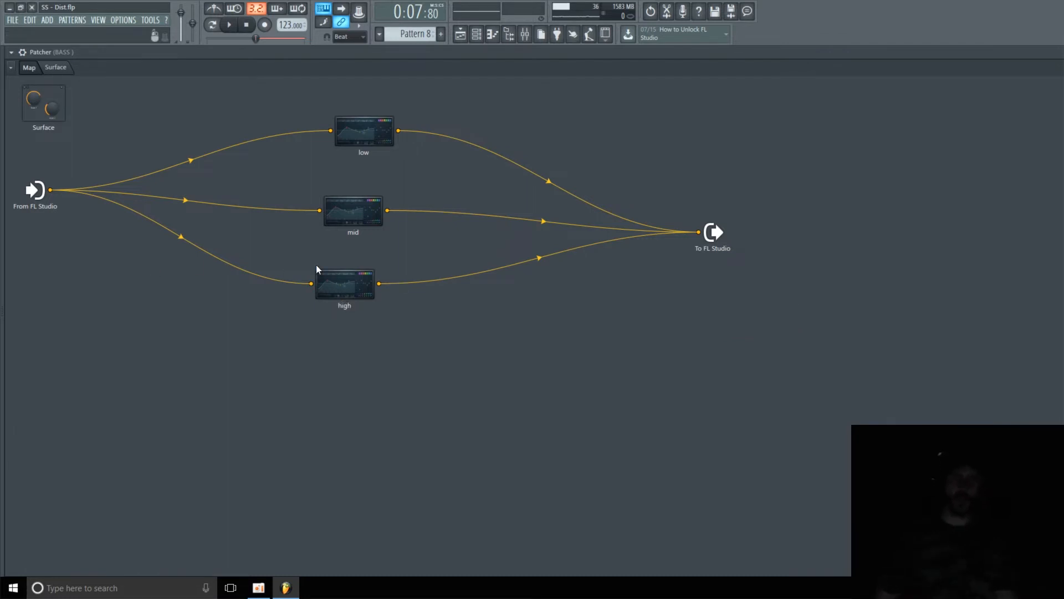
Mute the low and mid connections to To FL Studio, and select the Massive channel for playing test notes before returning to Patcher.
left_click(551, 187)
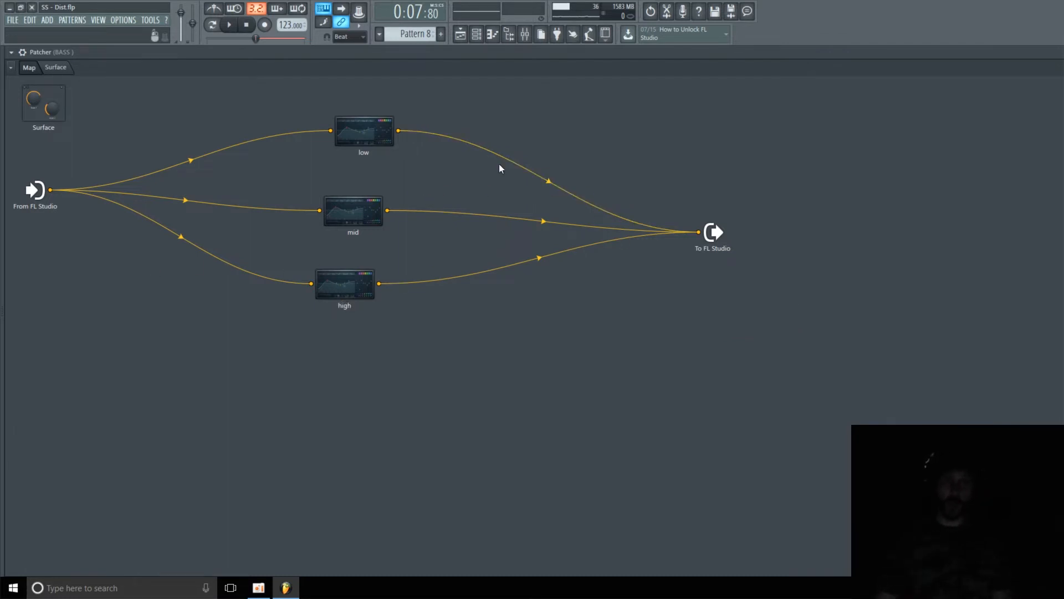
left_click(538, 221)
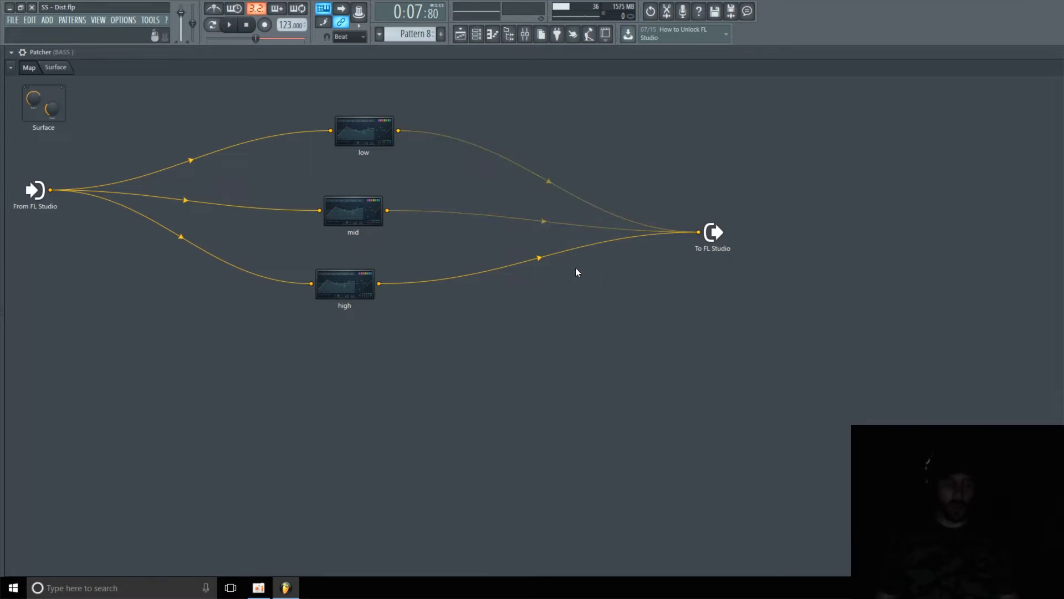
left_click(476, 34)
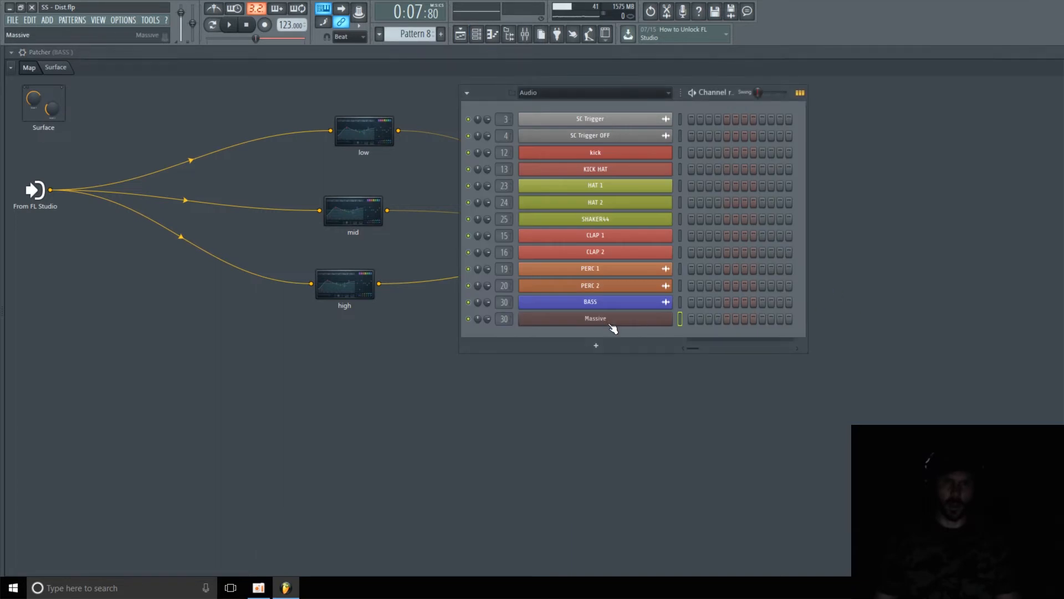
left_click(603, 325)
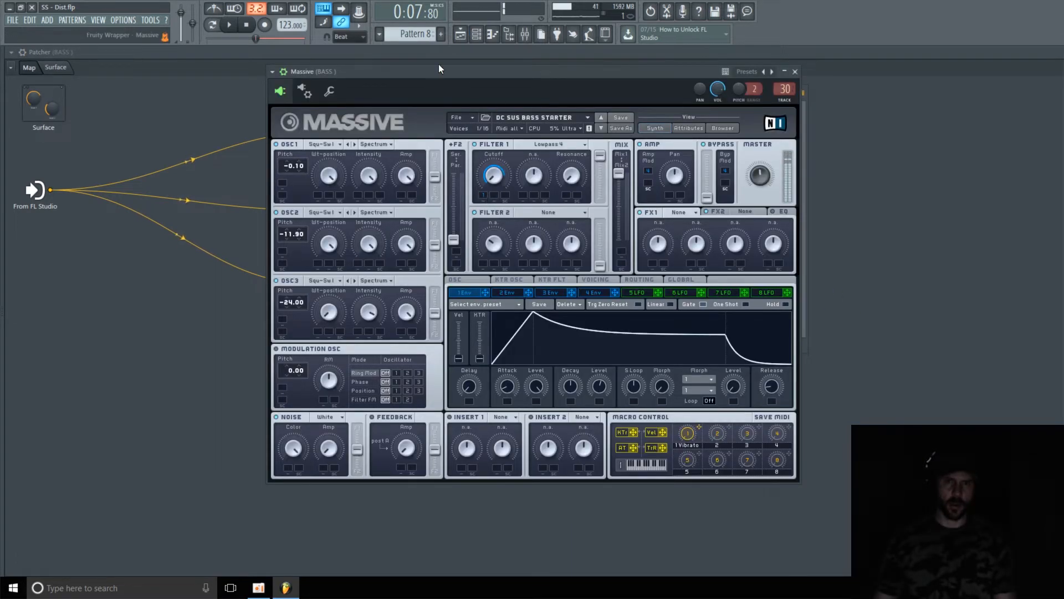
left_click(241, 51)
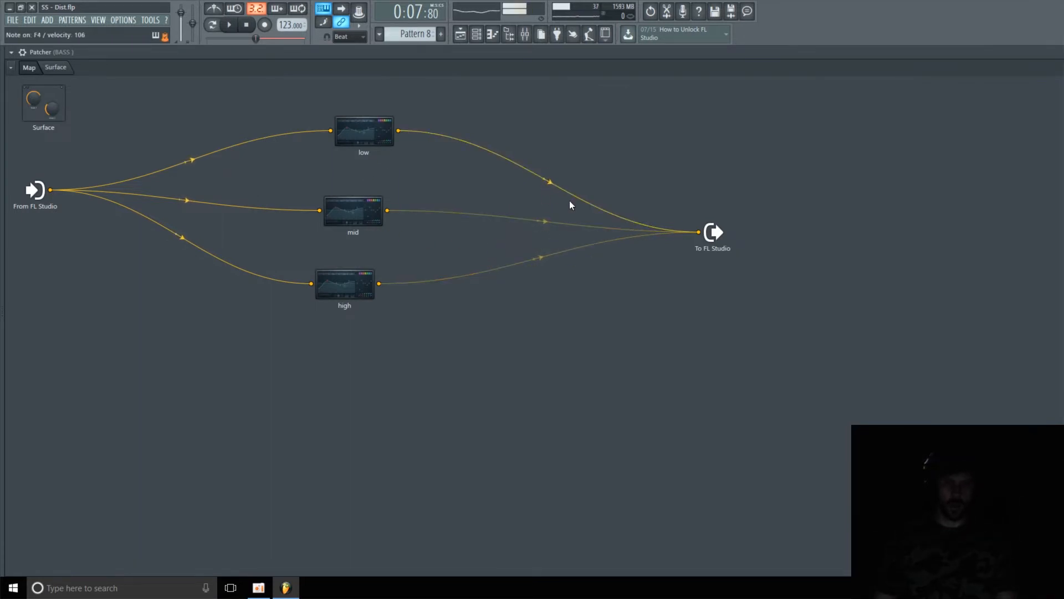
Audition the bands separately by toggling their output connections, ending with low and mid muted and only high active.
left_click(548, 183)
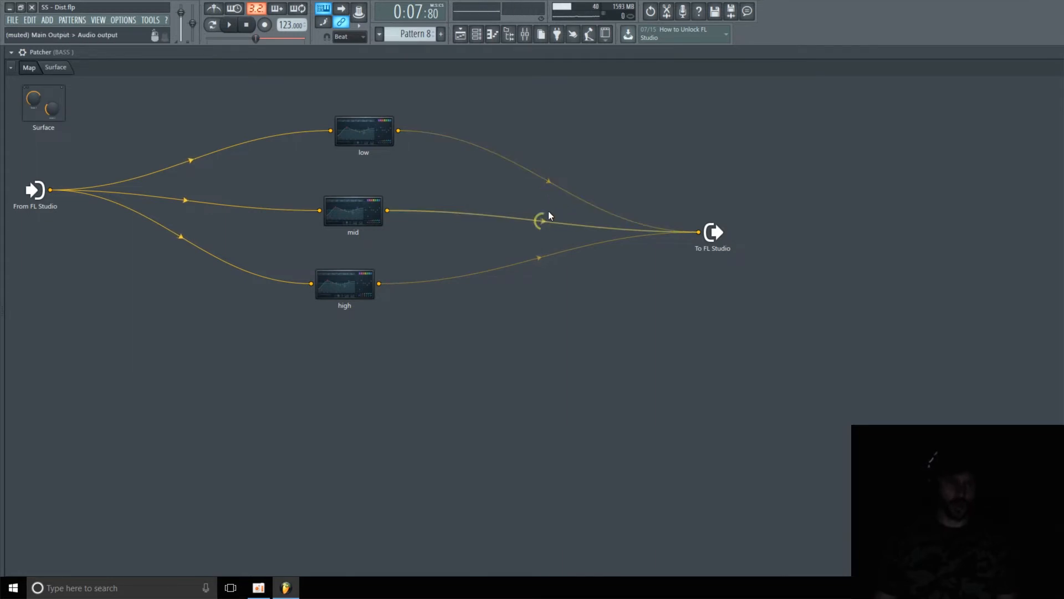
left_click(541, 220)
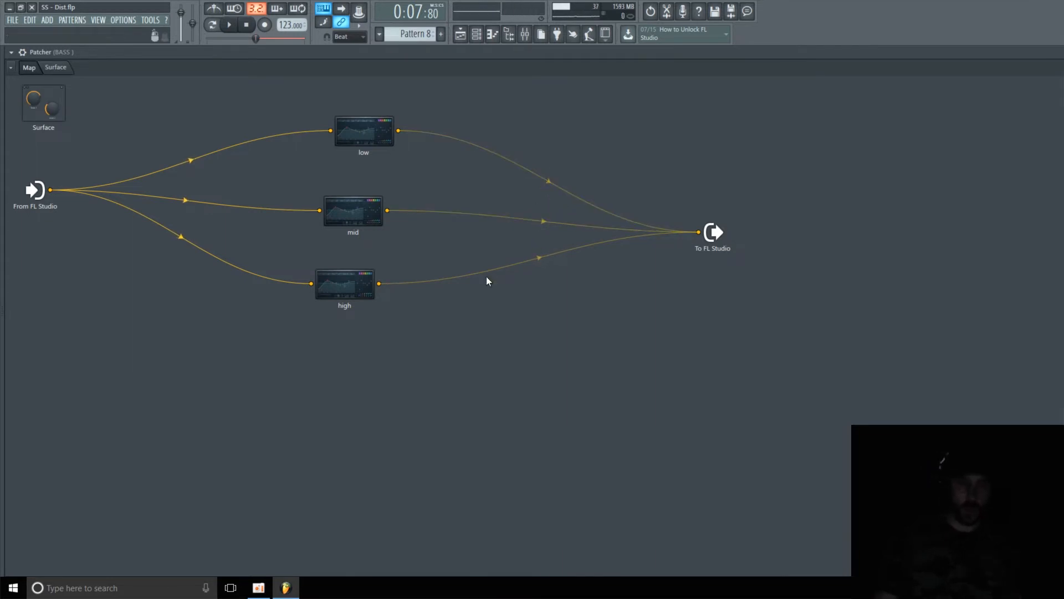
left_click(536, 259)
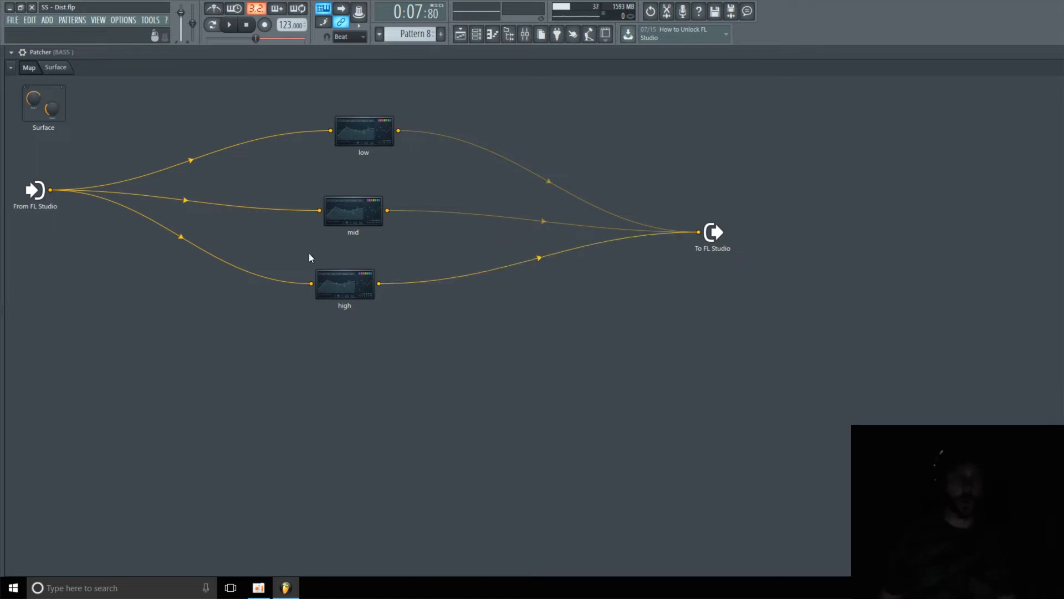
Space out the mid and high nodes and add a Fruity Blood Overdrive plugin to the map.
left_click_drag(342, 285, 360, 301)
left_click_drag(352, 211, 375, 220)
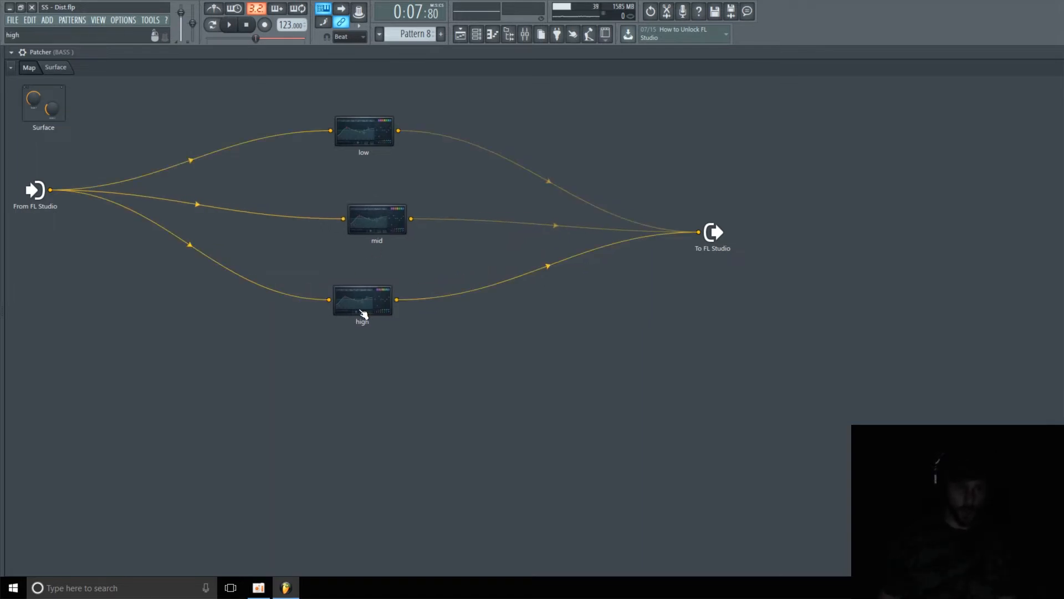
left_click_drag(360, 310, 352, 319)
right_click(251, 367)
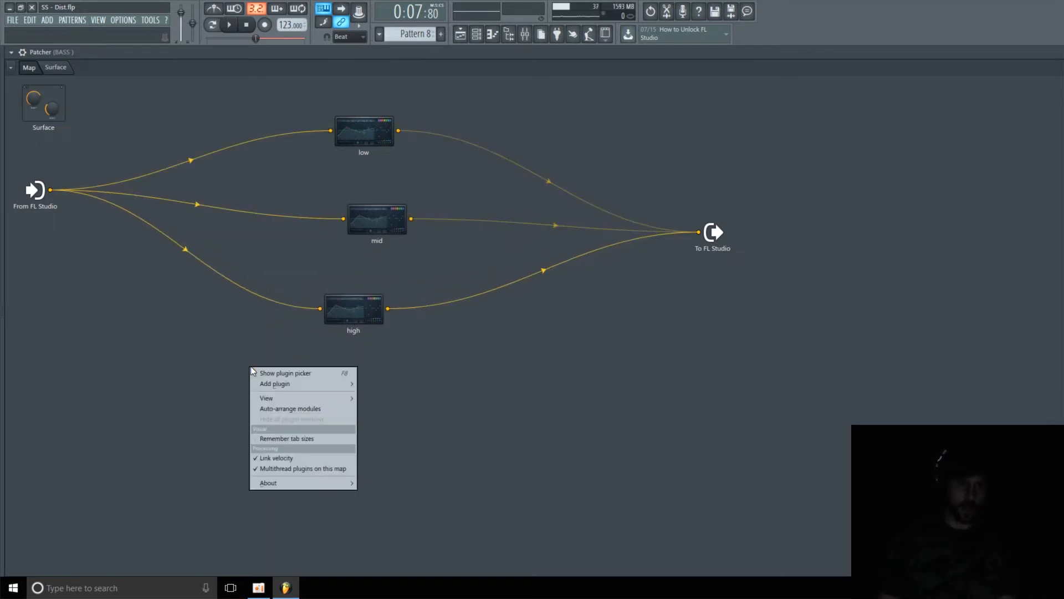
mouse_move(310, 398)
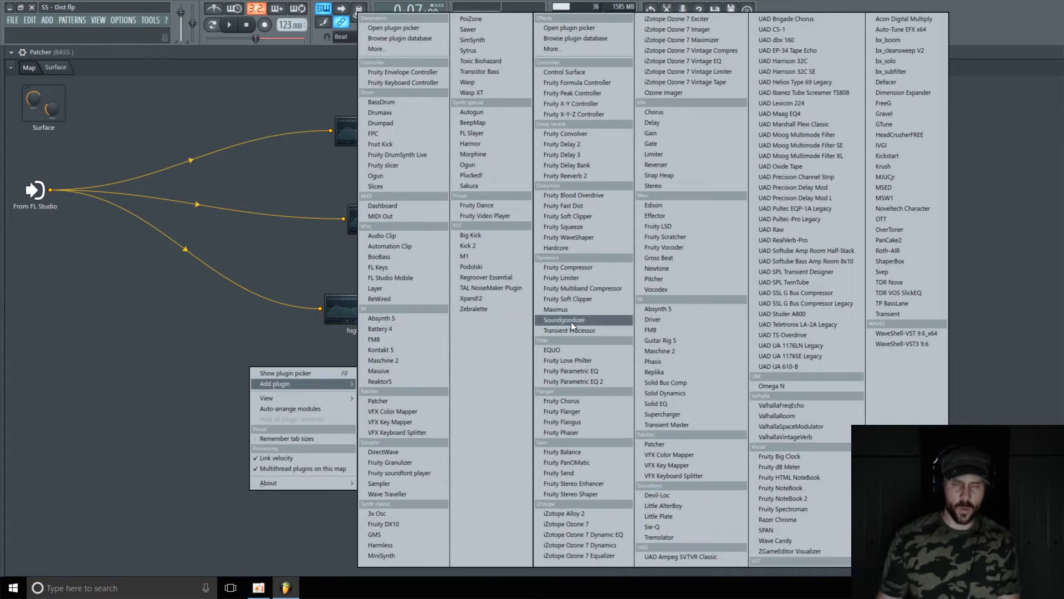
left_click(601, 195)
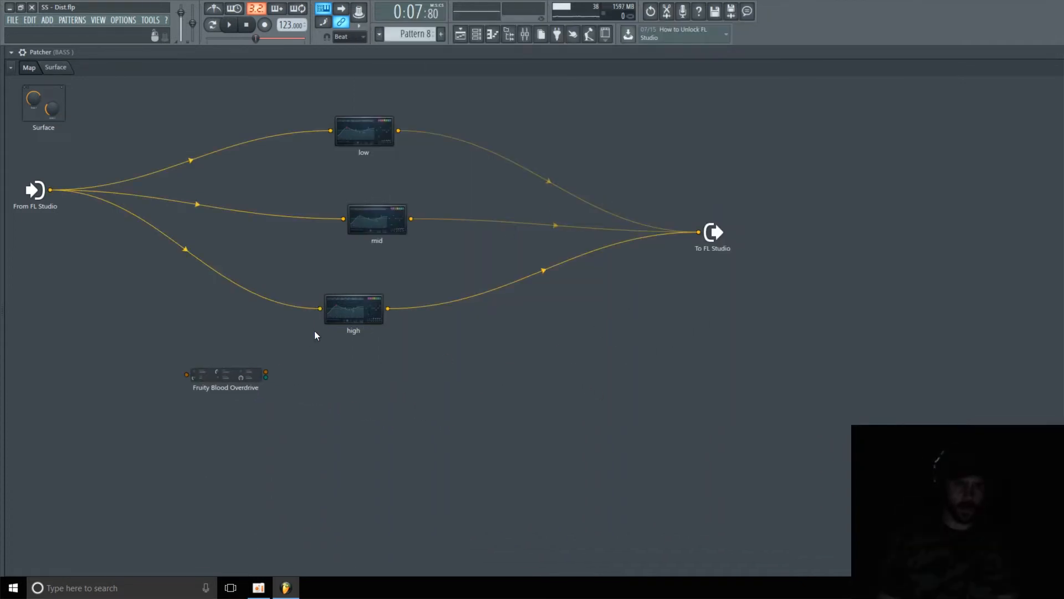
Route From FL Studio through Fruity Blood Overdrive into high in place of the direct connection, and align the two nodes.
mouse_move(320, 308)
left_mouse_down()
mouse_move(237, 309)
mouse_move(186, 373)
mouse_move(217, 309)
mouse_move(290, 326)
mouse_move(323, 311)
left_mouse_up()
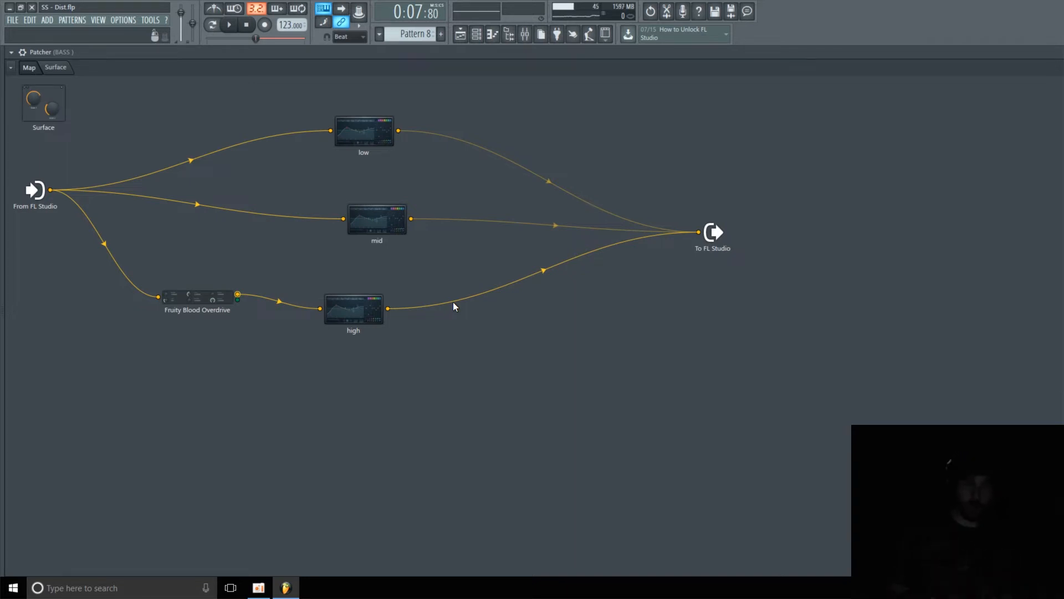
mouse_move(184, 301)
left_mouse_down()
mouse_move(191, 293)
mouse_move(193, 309)
left_mouse_up()
left_click_drag(337, 314, 341, 314)
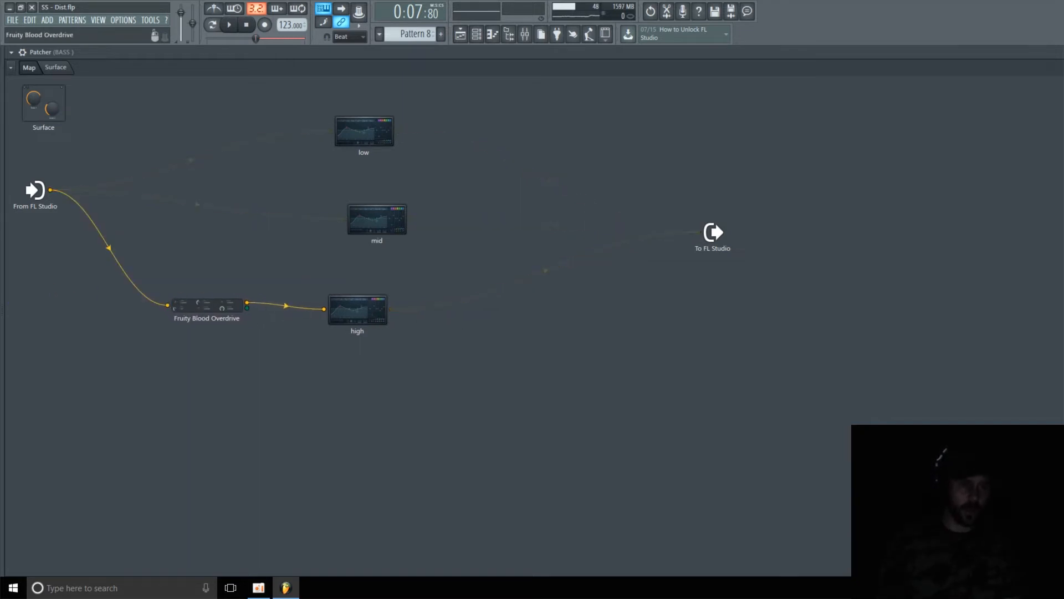
Load the Drive preset in Fruity Blood Overdrive, set Color to about 0.548, and close the plugin.
double_click(180, 303)
left_click(827, 273)
left_click(828, 273)
left_click(828, 273)
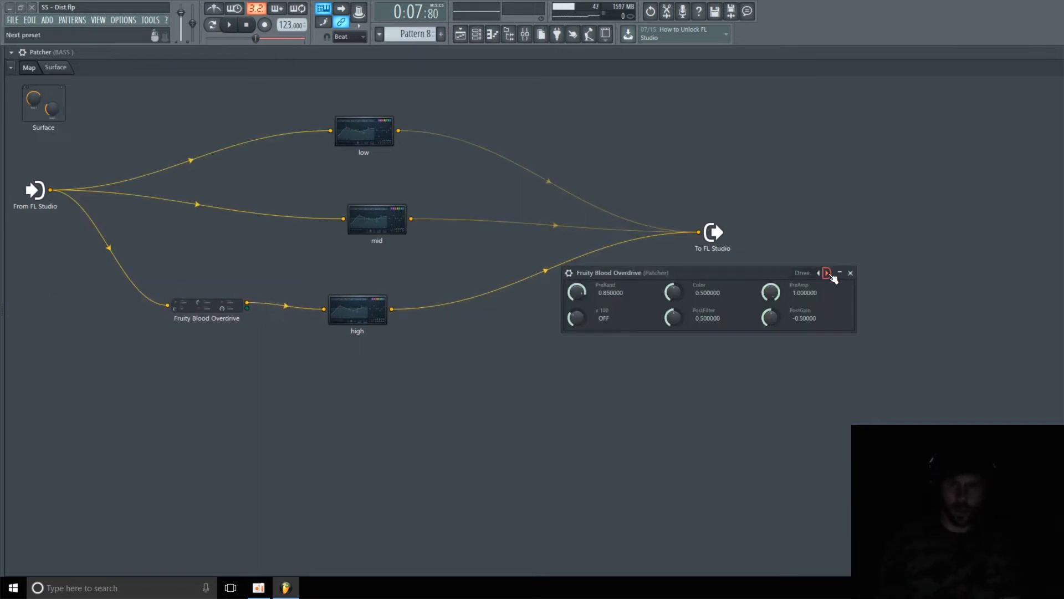
left_click_drag(756, 277, 708, 219)
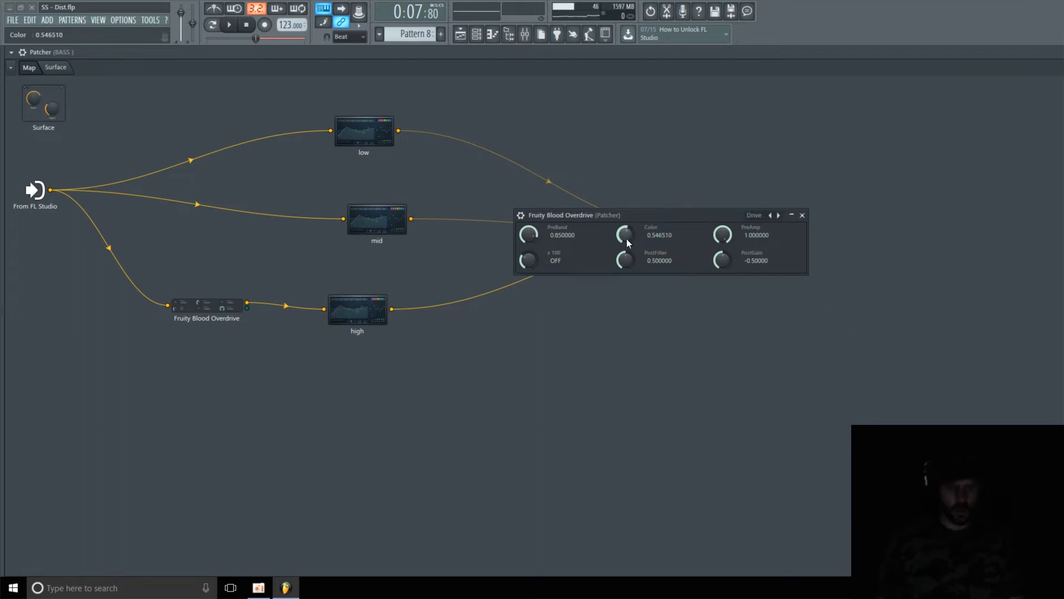
mouse_move(627, 238)
left_mouse_down()
mouse_move(627, 189)
mouse_move(627, 229)
left_mouse_up()
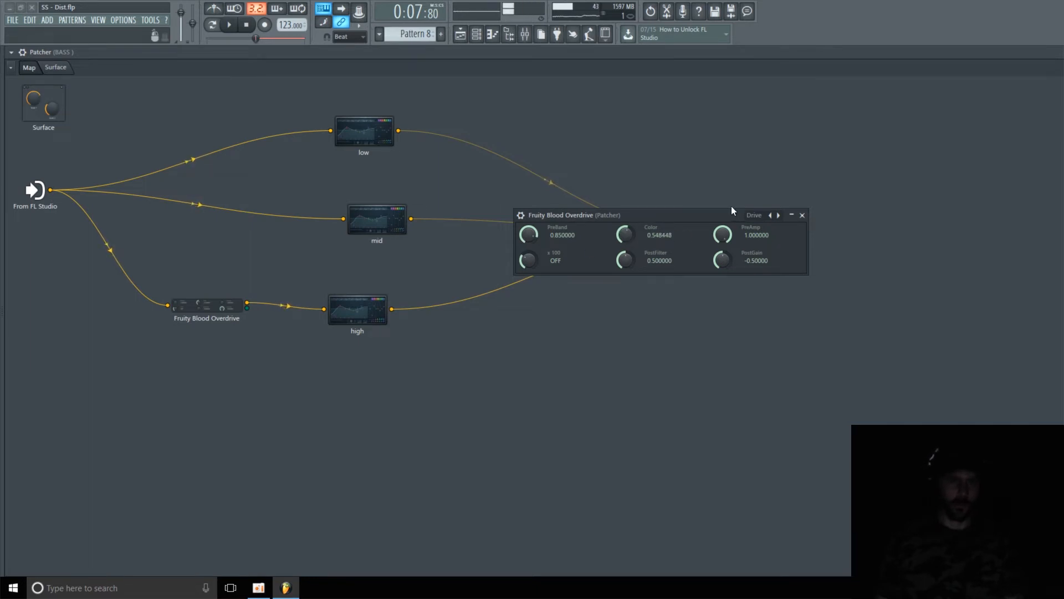
left_click(803, 216)
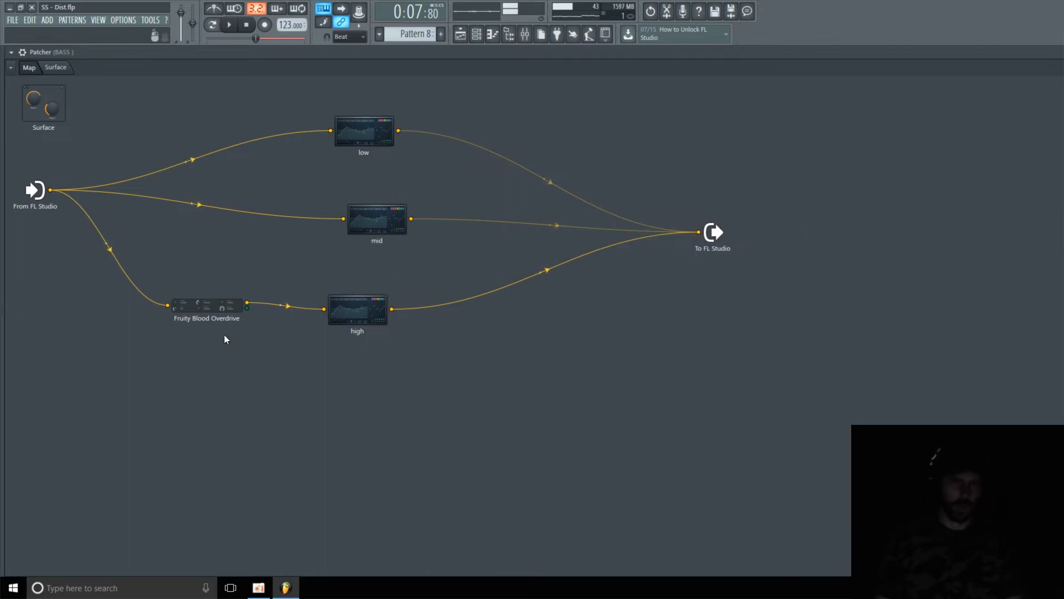
Shift Fruity Blood Overdrive aside, add a Fruity WaveShaper, and insert it between From FL Studio and mid.
left_click_drag(205, 315, 184, 312)
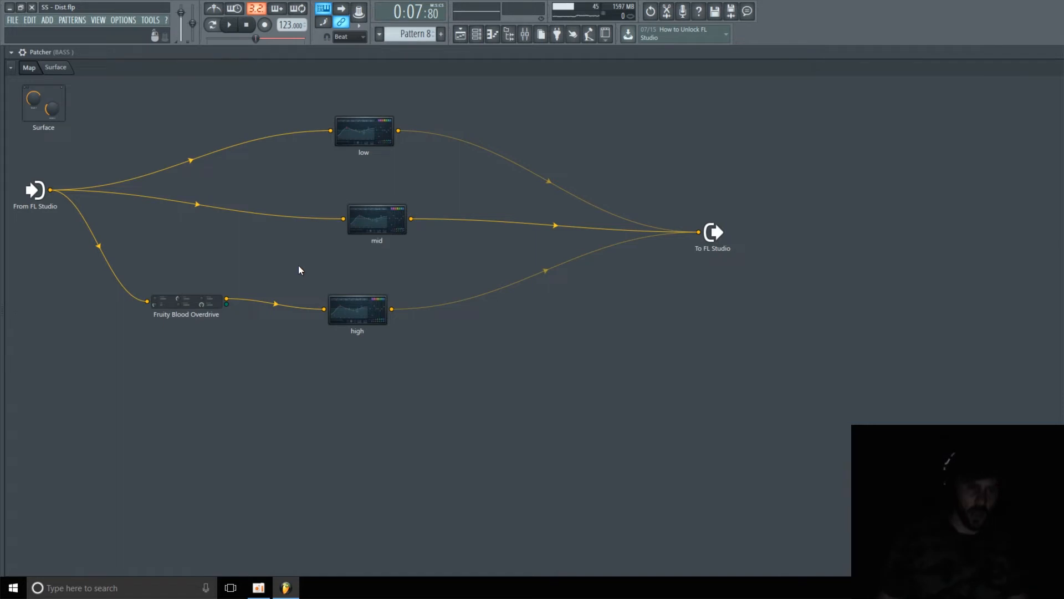
right_click(270, 248)
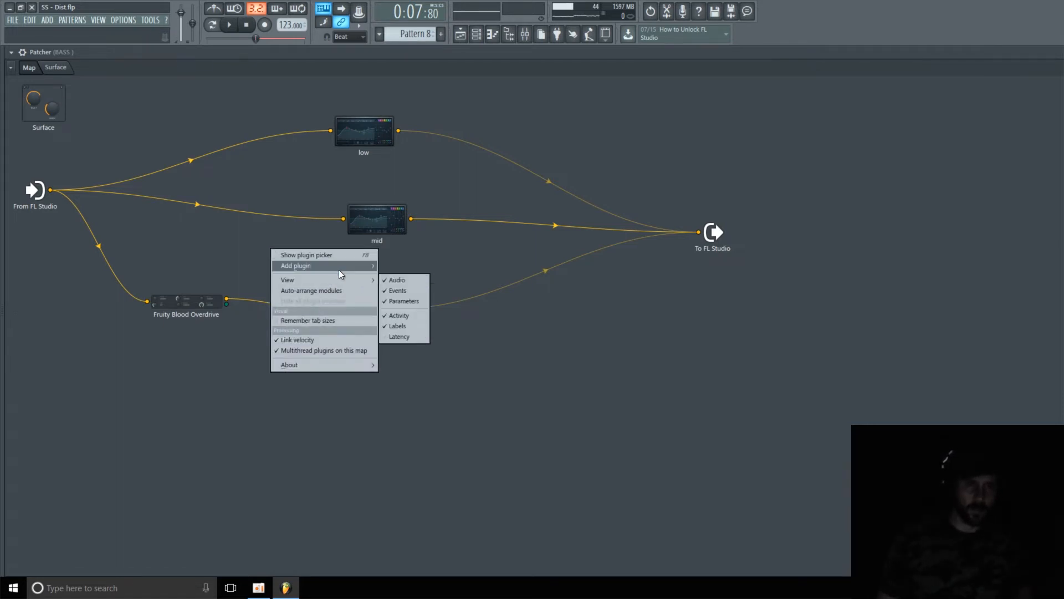
mouse_move(341, 268)
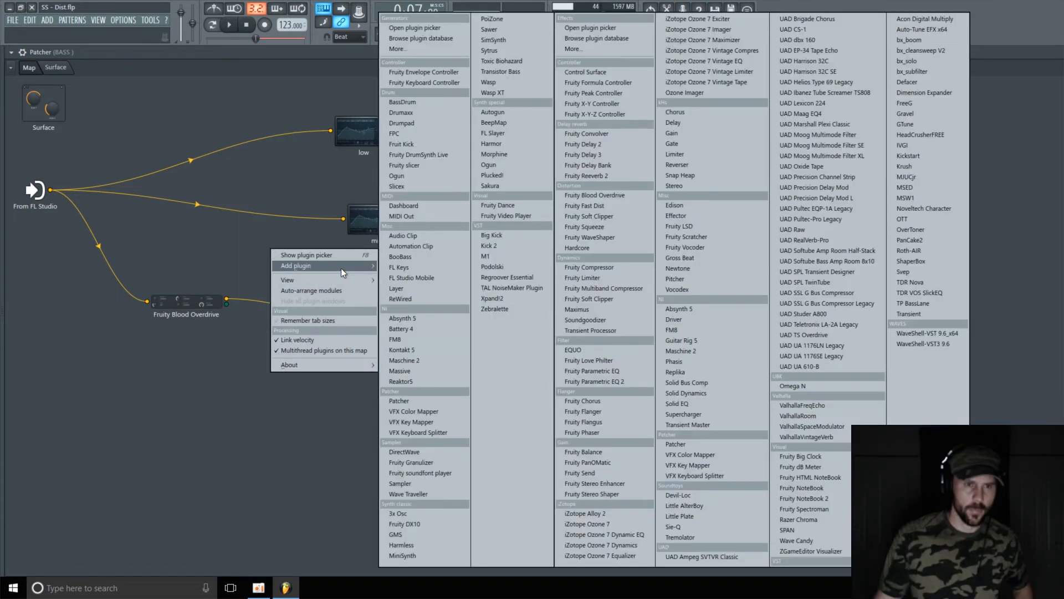
left_click(601, 238)
left_click_drag(690, 303, 225, 209)
Open Fruity WaveShaper, bend its straight line into a strongly convex curve, and add a control point on the curve's lower part.
left_click(234, 215)
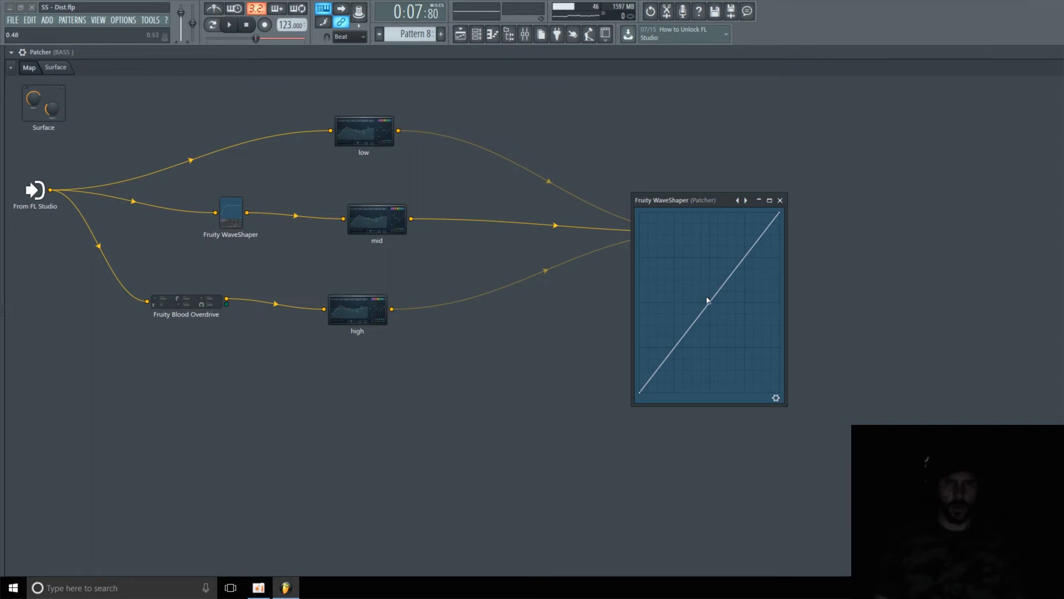
left_click_drag(708, 300, 660, 176)
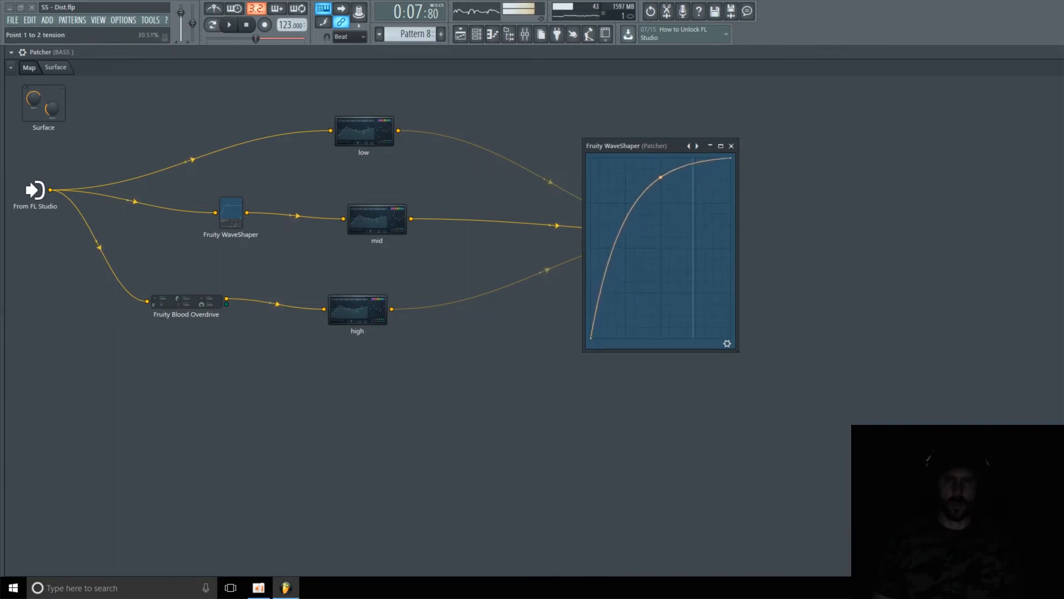
right_click(620, 271)
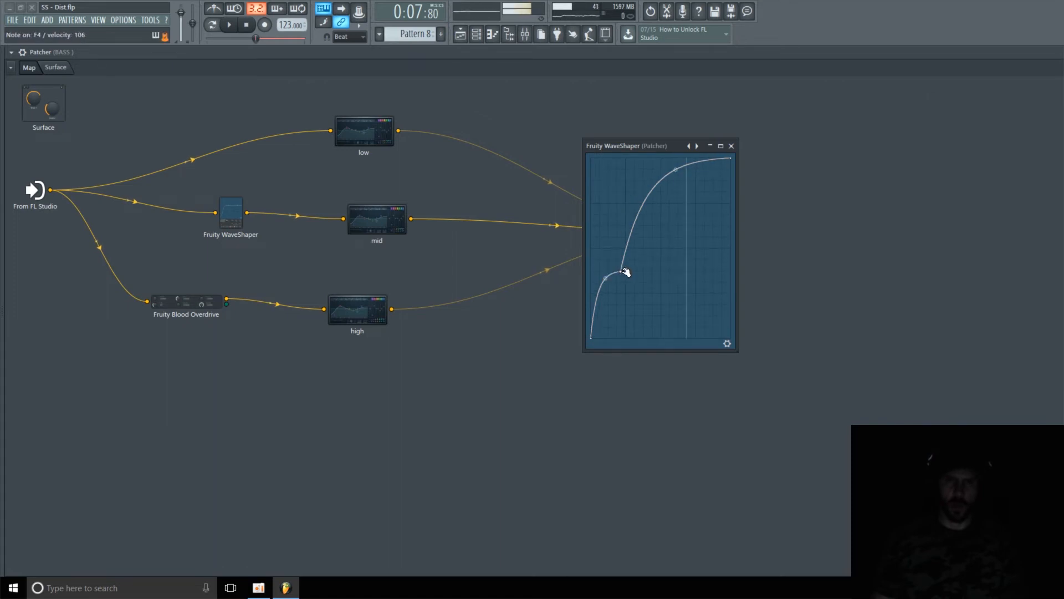
Shift the control point on the Fruity WaveShaper curve, reduce the plugin's Mix to about 33%, and close it.
left_click_drag(626, 272, 646, 261)
left_click_drag(669, 150, 626, 110)
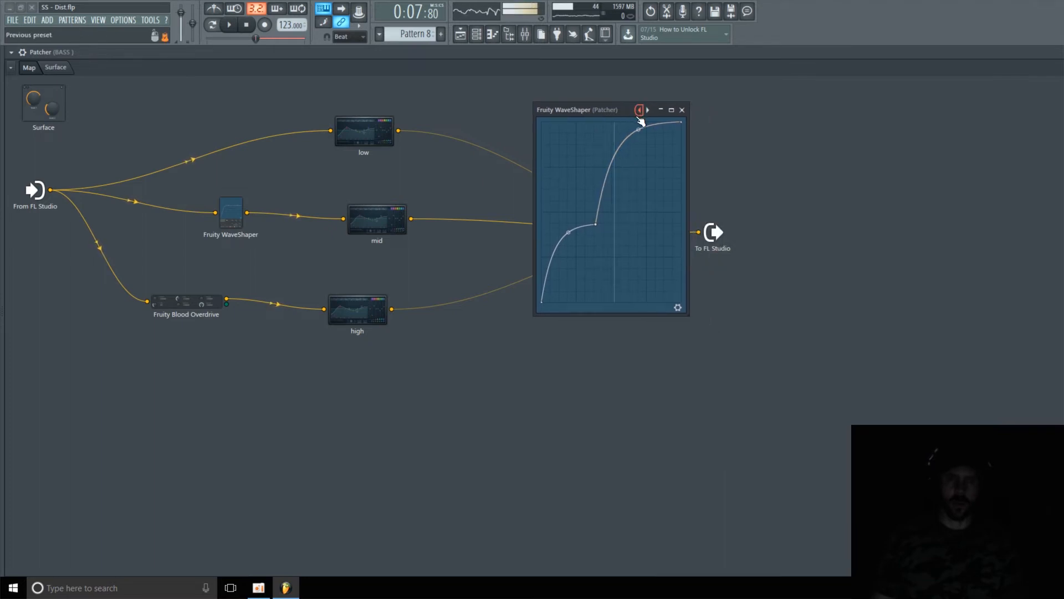
left_click(678, 308)
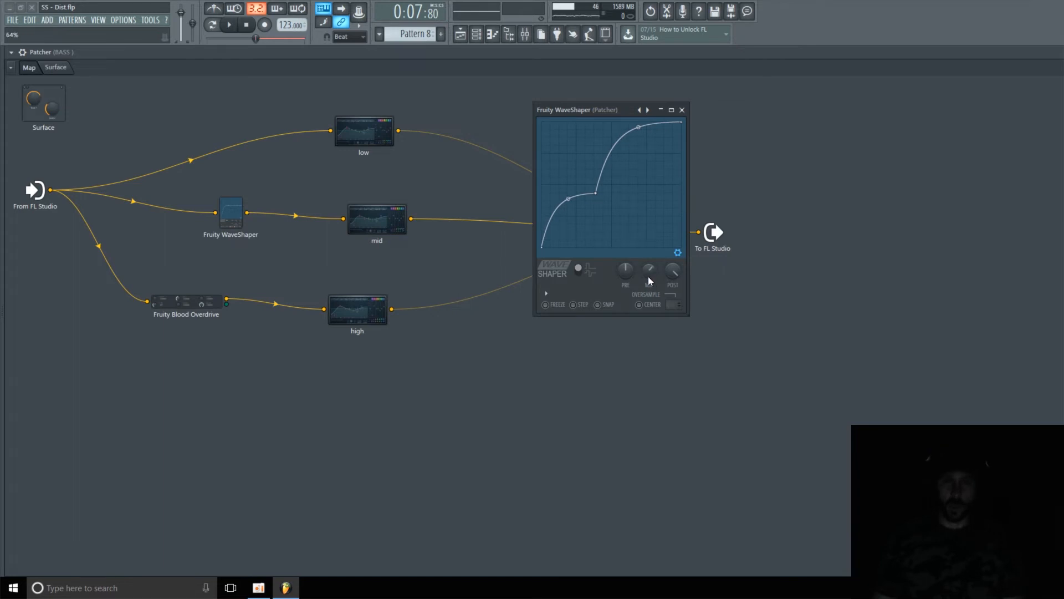
left_click_drag(650, 274, 650, 299)
left_click_drag(652, 278, 652, 267)
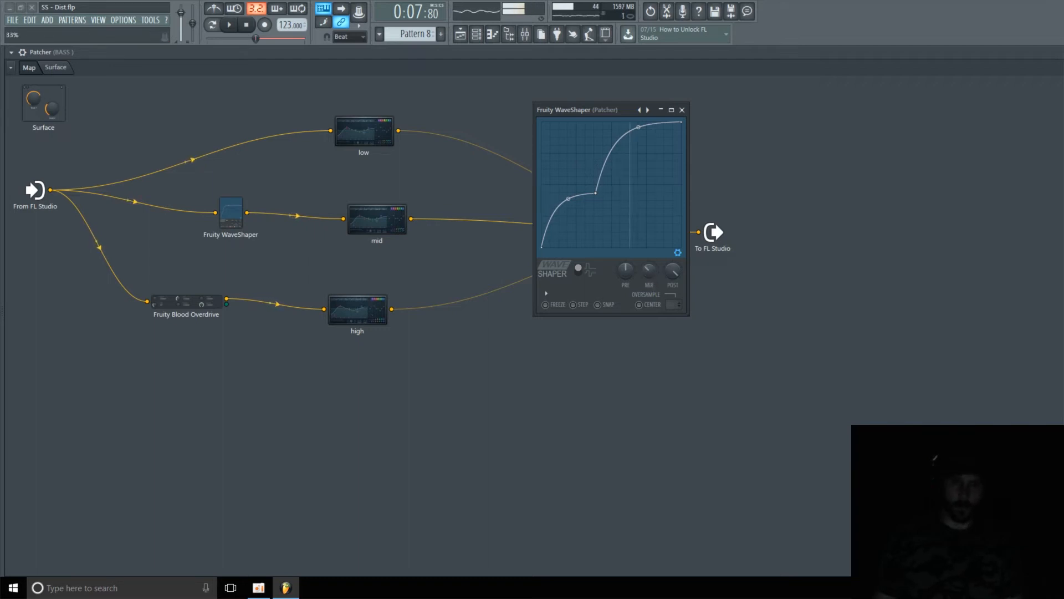
left_click_drag(650, 278, 650, 278)
key("v")
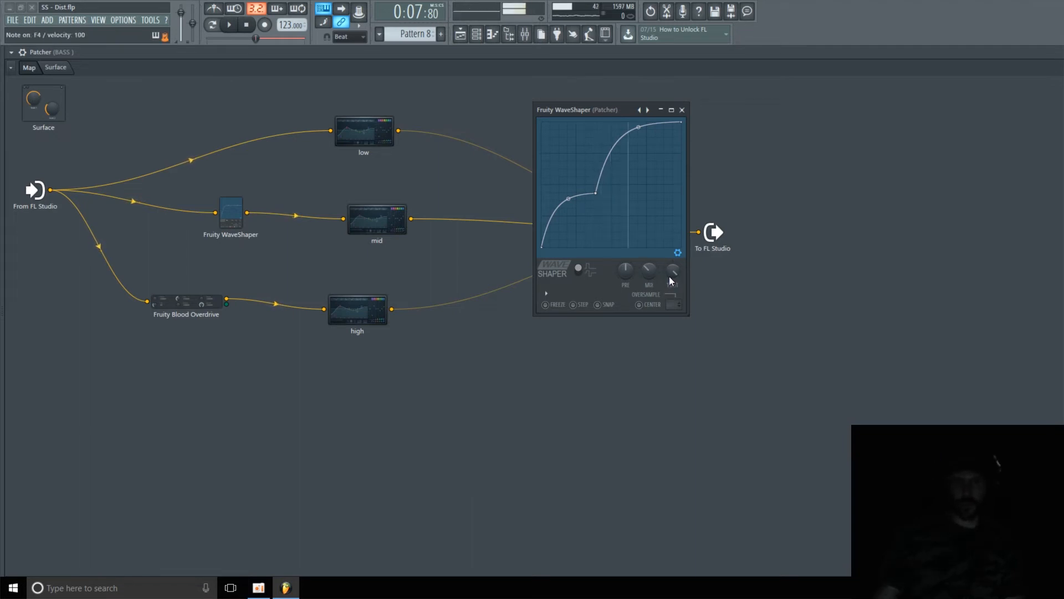
left_click(682, 110)
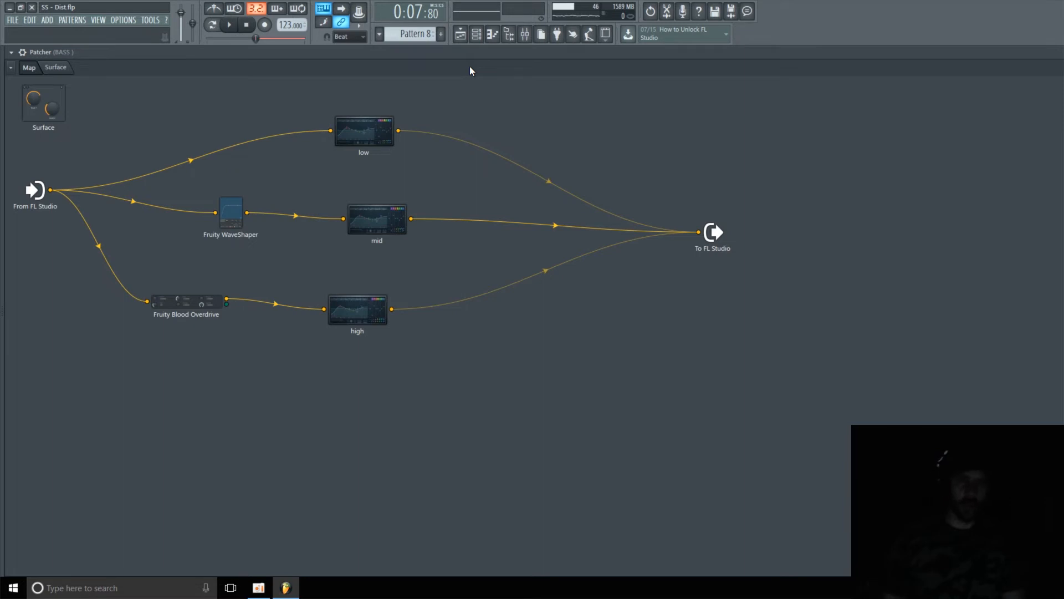
Restore the output levels of the low and high bands and play Pattern 8 through the full patch.
left_click(478, 34)
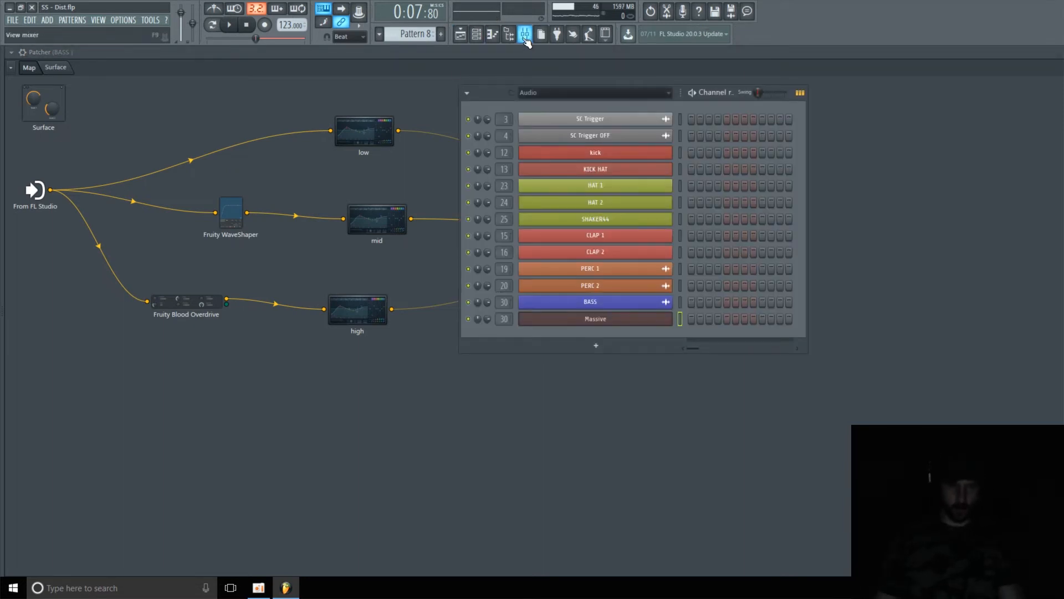
left_click(478, 56)
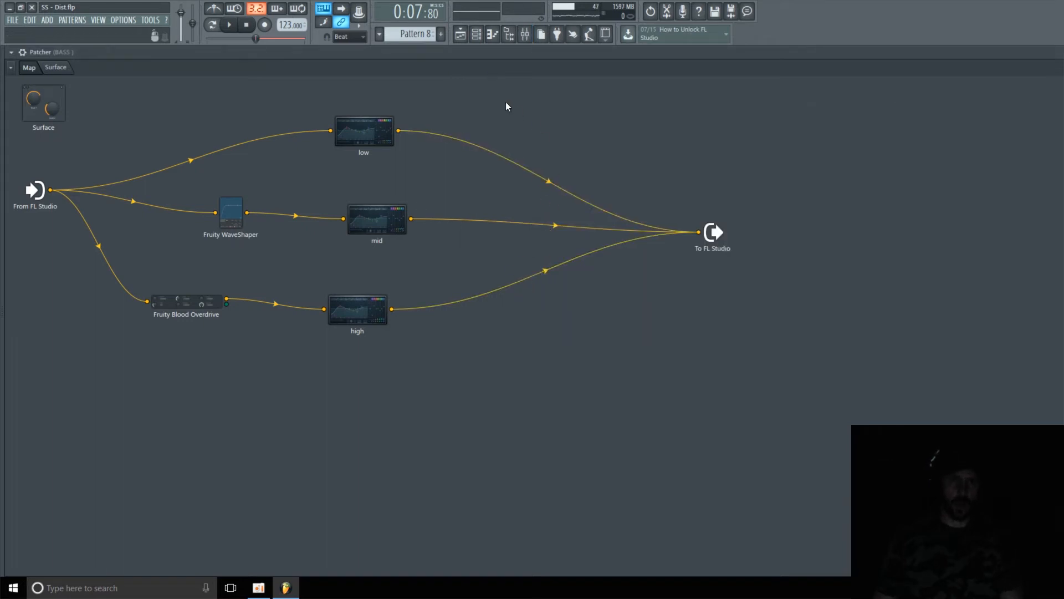
left_click(228, 24)
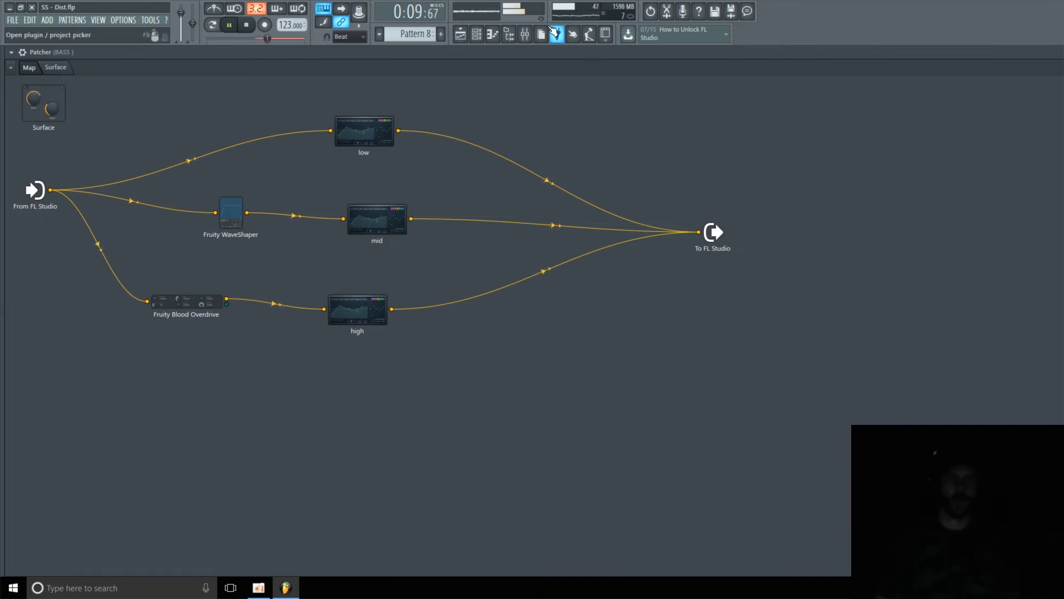
key("space")
Open the Massive synth from the channel rack to examine its filter settings, and return to the Patcher map.
left_click(476, 34)
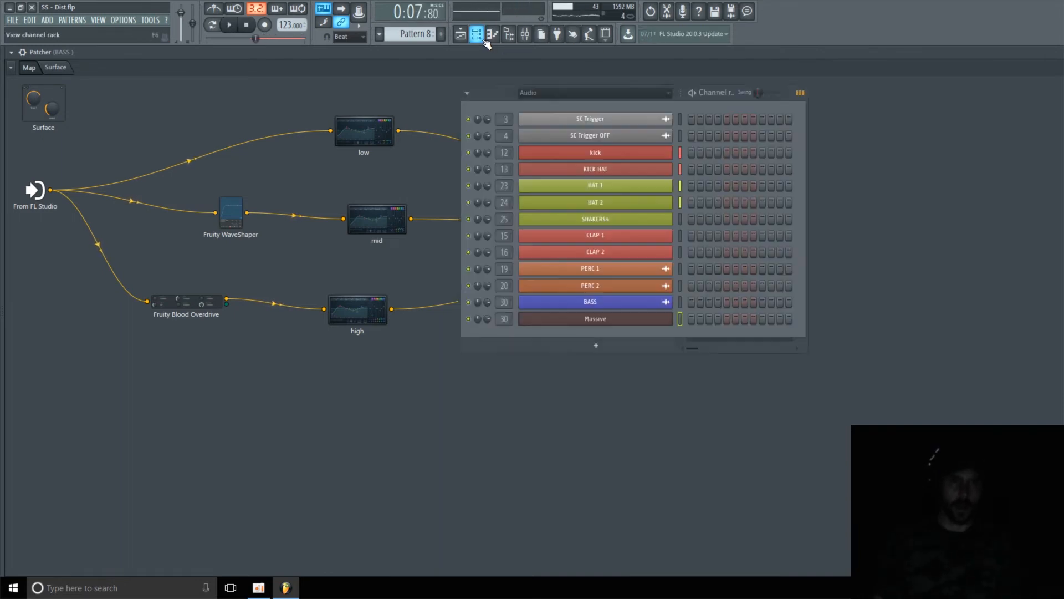
left_click(642, 320)
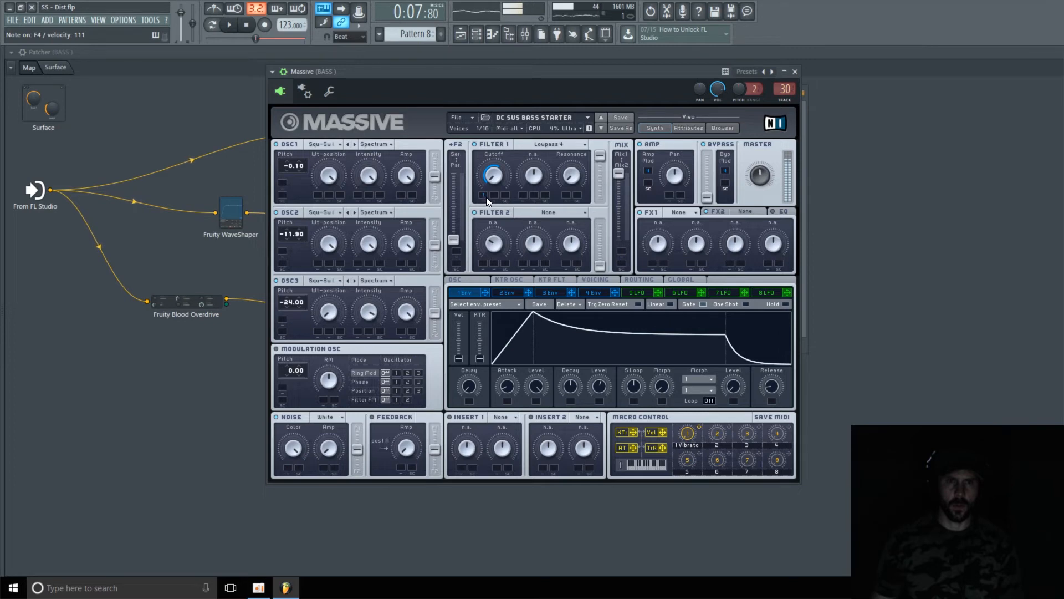
left_click(470, 53)
Play the pattern and balance the band outputs by ear, trying about 138% for mid and about 131% for high.
left_click(231, 25)
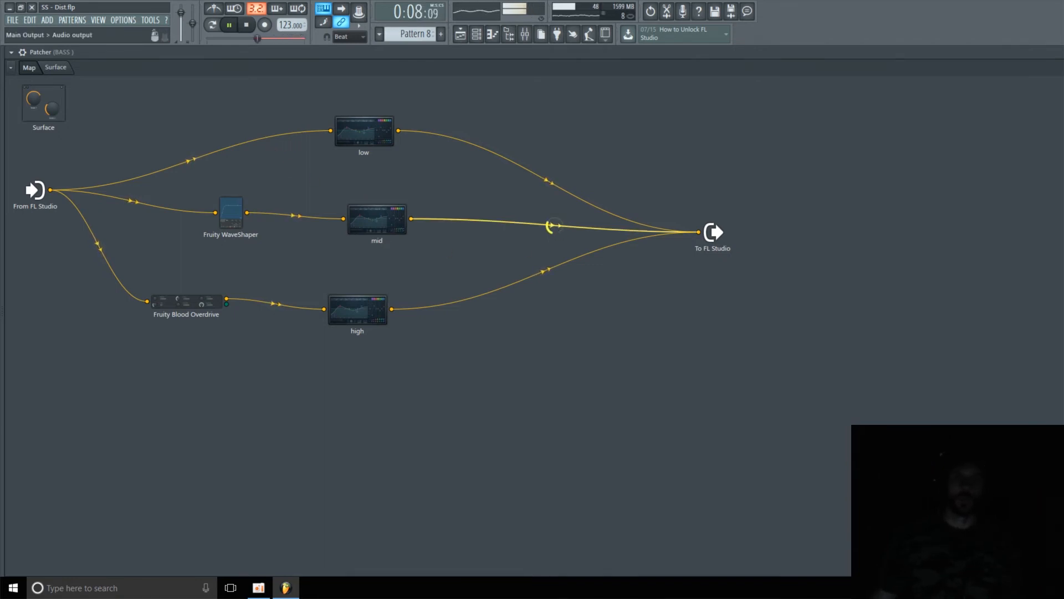
scroll(553, 225, "up", 3)
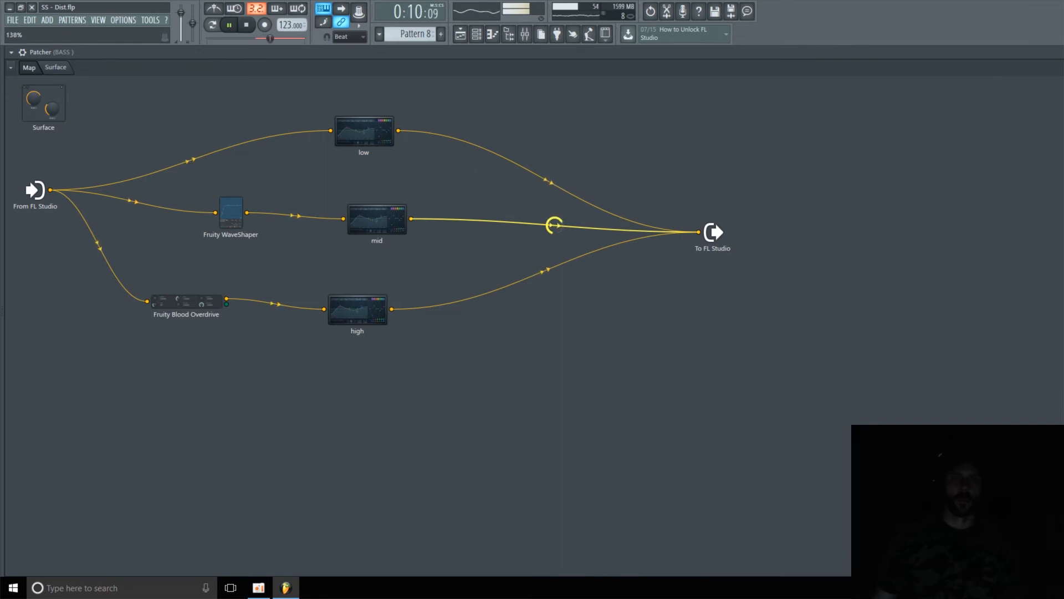
scroll(554, 225, "down", 8)
left_click_drag(543, 270, 543, 253)
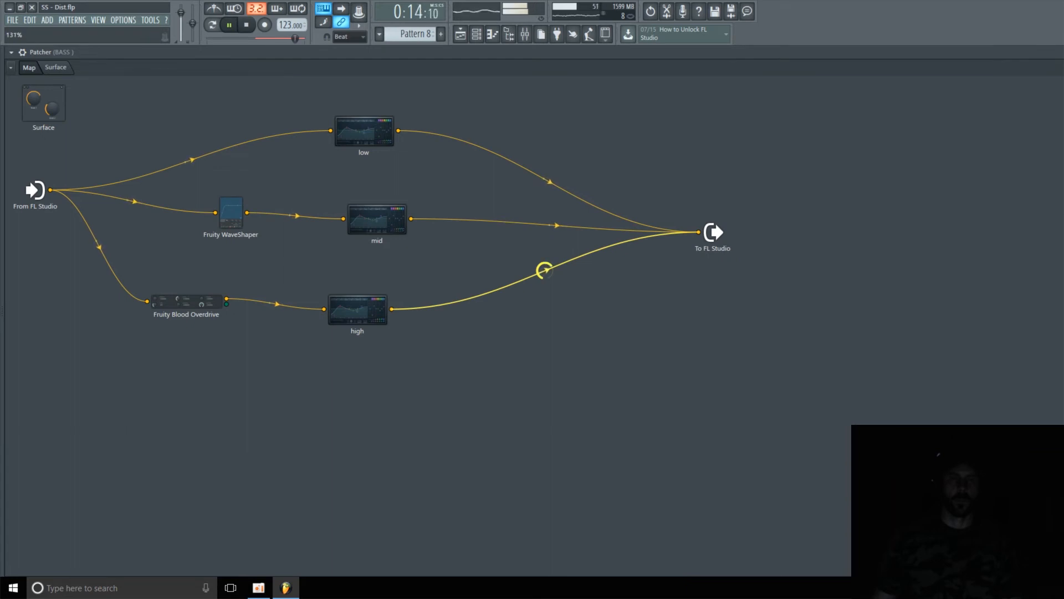
scroll(544, 270, "down", 3)
key("space")
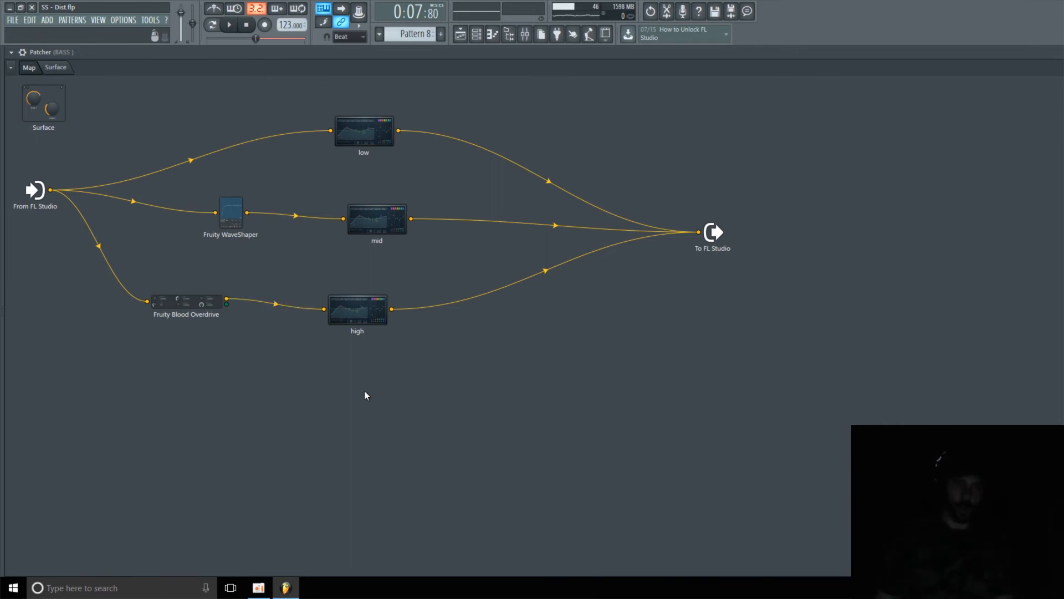
Add a Fruity Reeverb 2 and insert it between From FL Studio and Fruity Blood Overdrive, spacing out the nodes.
right_click(303, 395)
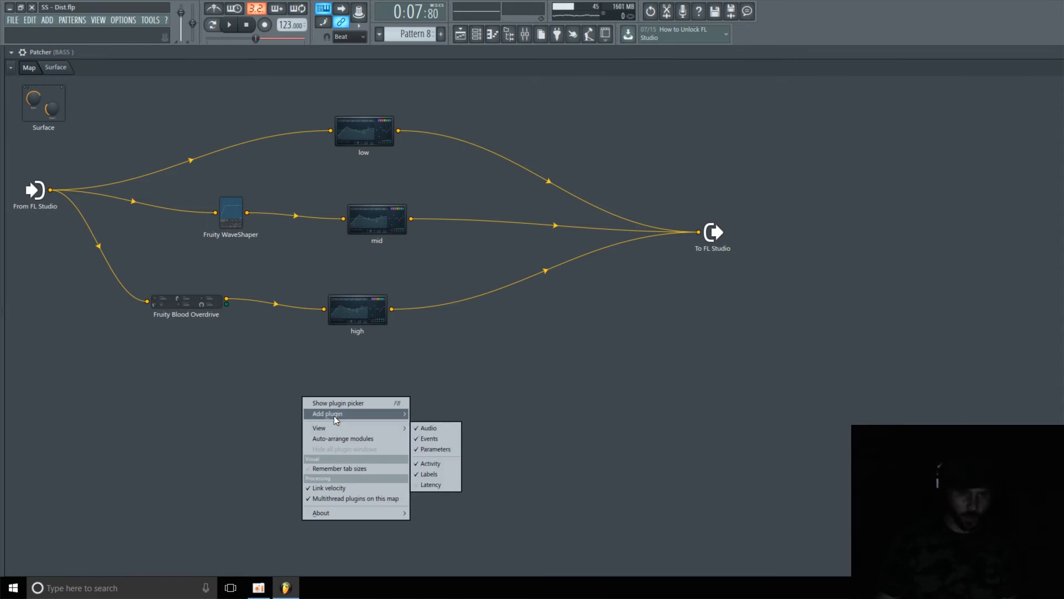
mouse_move(340, 413)
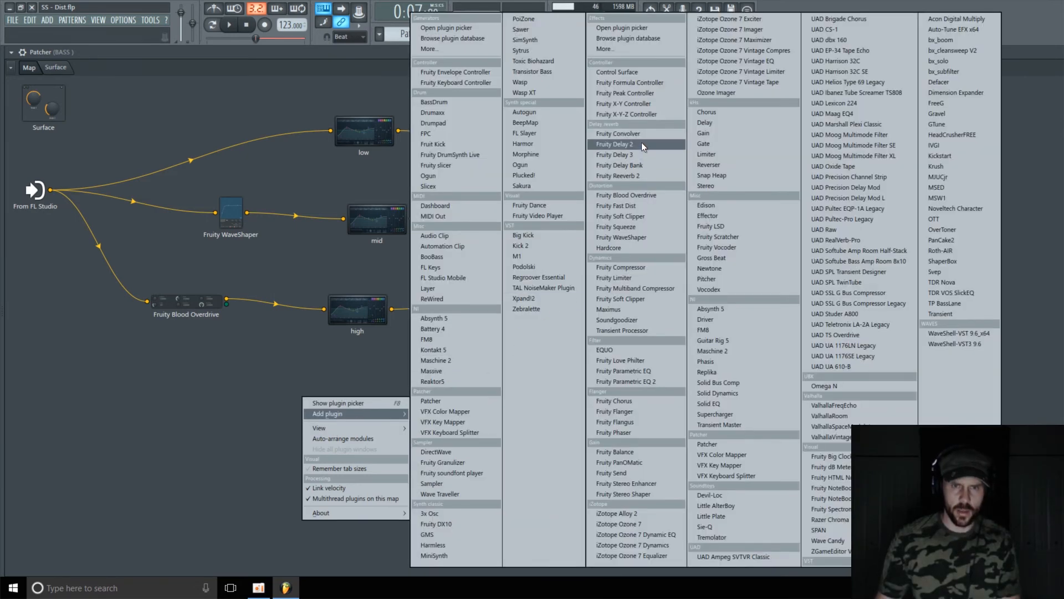
left_click(641, 176)
left_click_drag(679, 313, 122, 335)
left_click_drag(147, 301, 185, 330)
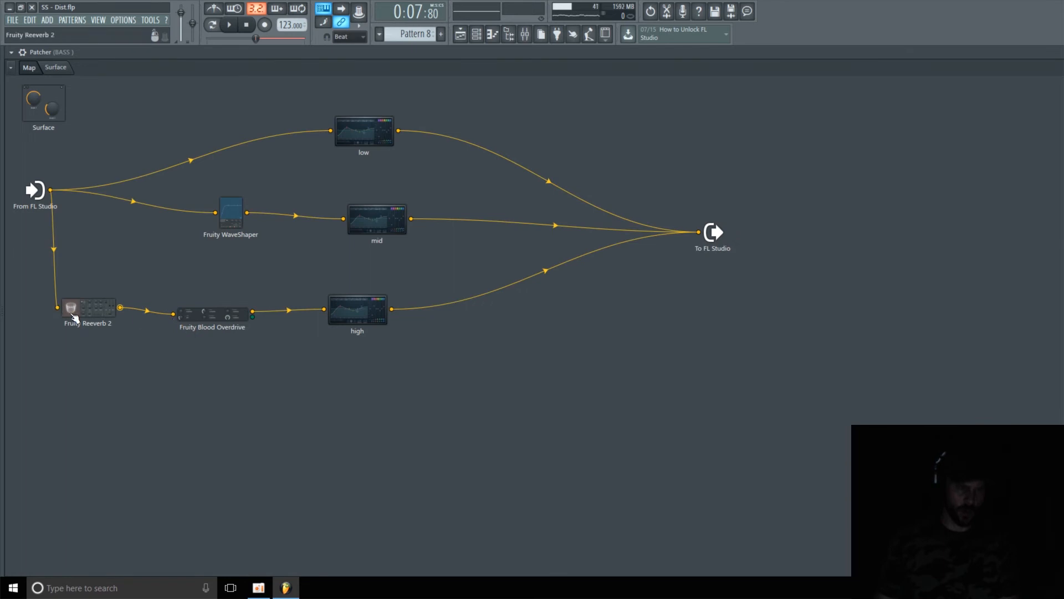
left_click_drag(73, 317, 98, 288)
Open Fruity Reeverb 2, adjust its room size and wet level, and set the stereo separation to about 23%.
left_click(97, 288)
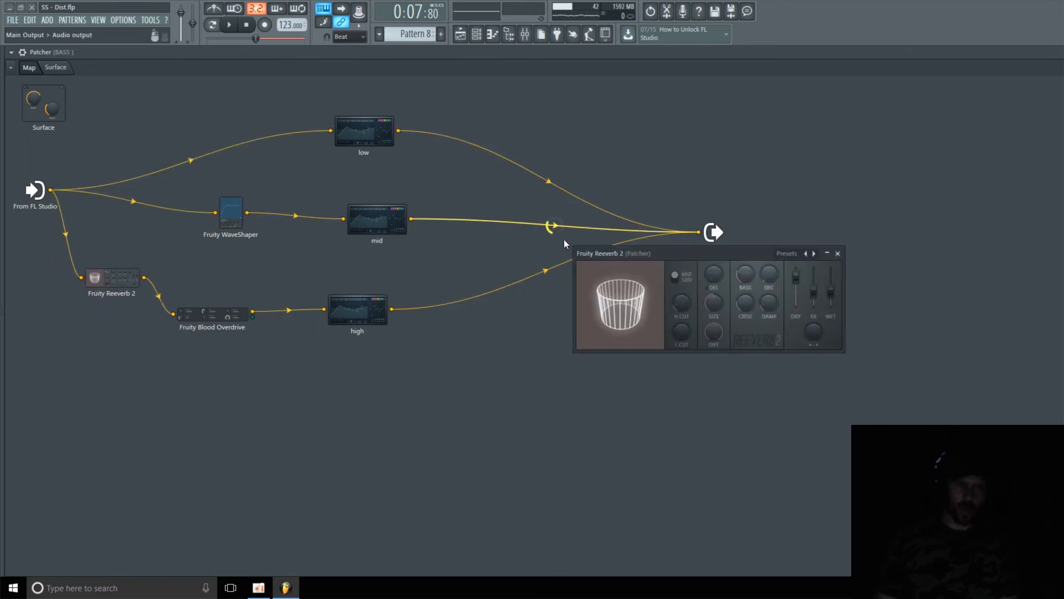
left_click_drag(686, 254, 592, 139)
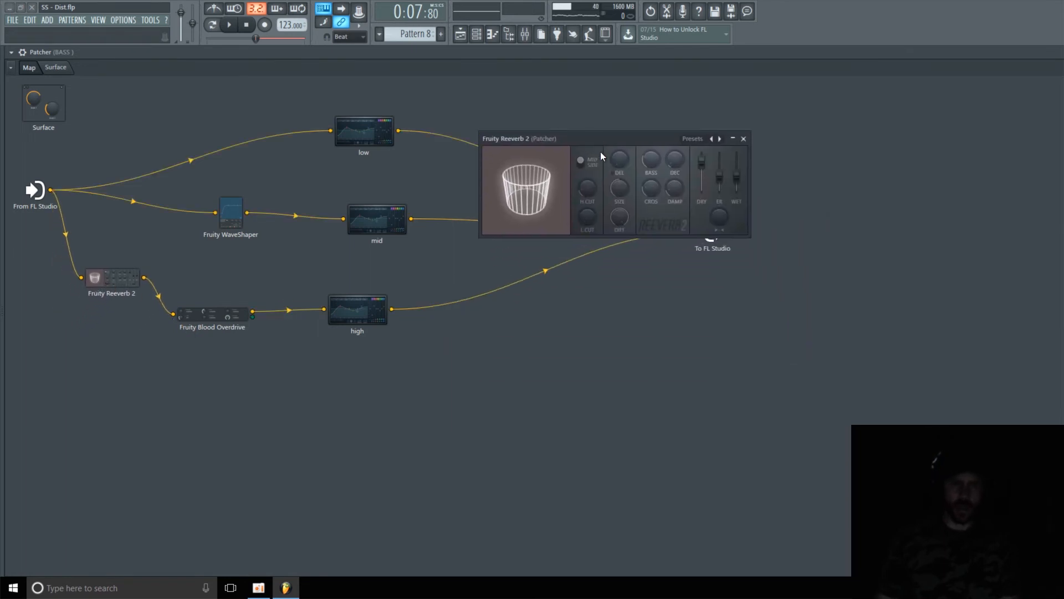
left_click_drag(619, 188, 619, 184)
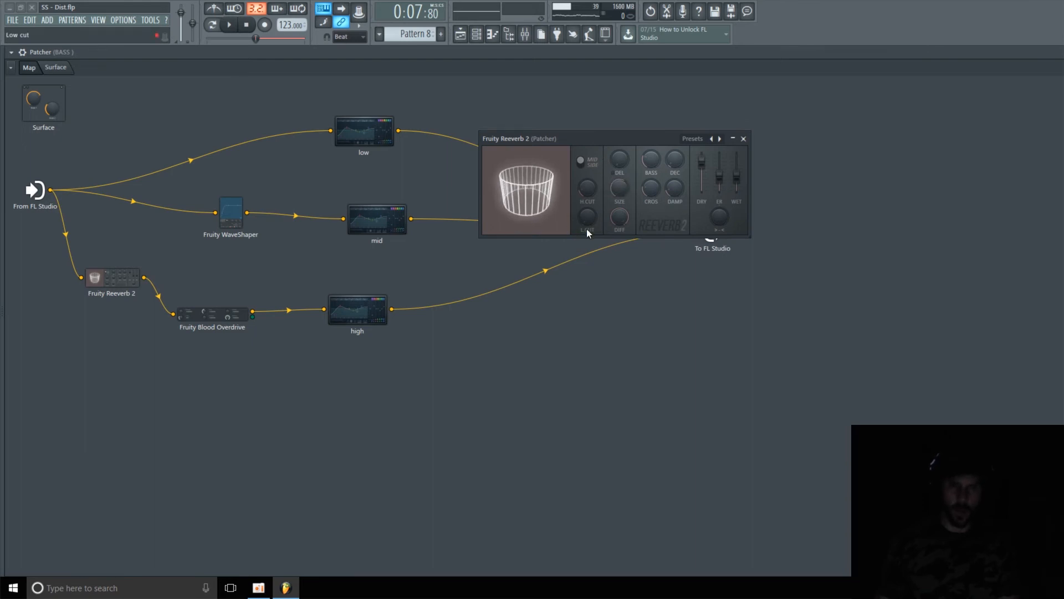
left_click_drag(721, 214, 721, 212)
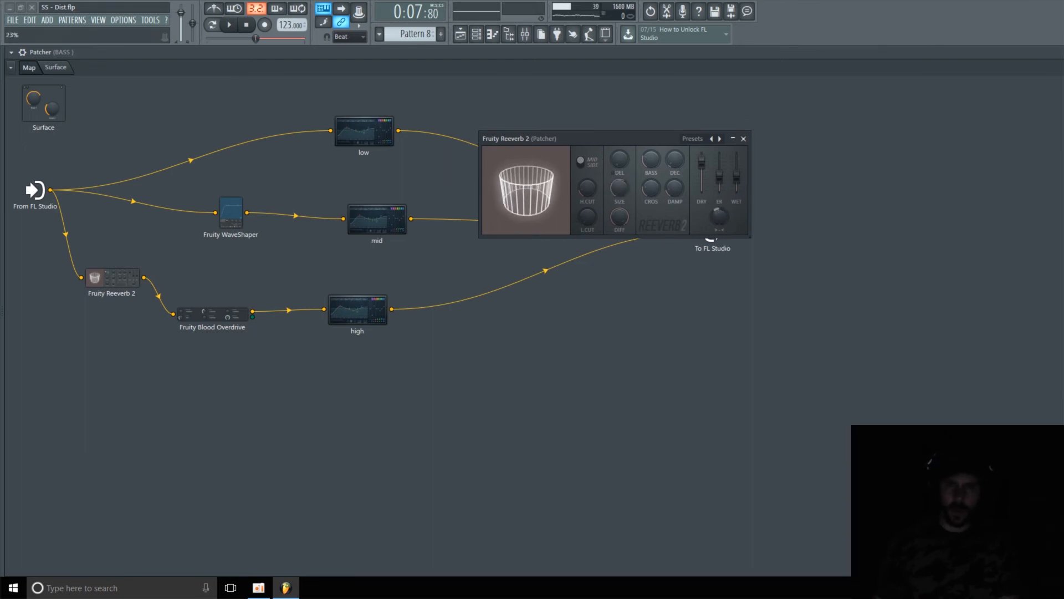
left_click_drag(736, 176, 738, 179)
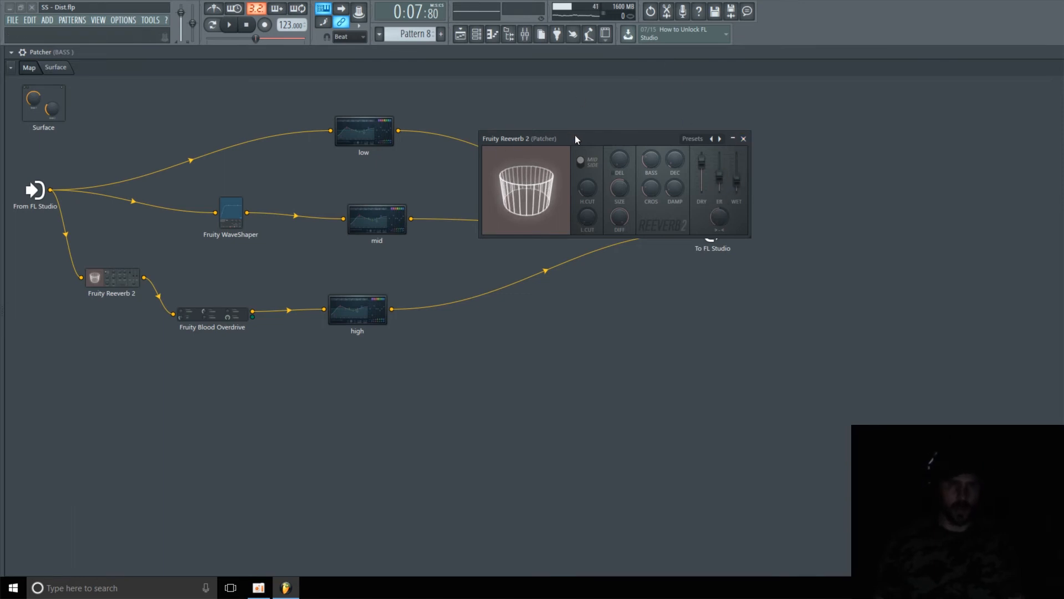
Isolate the high band, lower Fruity Reeverb 2's decay, fine-tune its wet level, and close the plugin.
left_click_drag(575, 137, 672, 90)
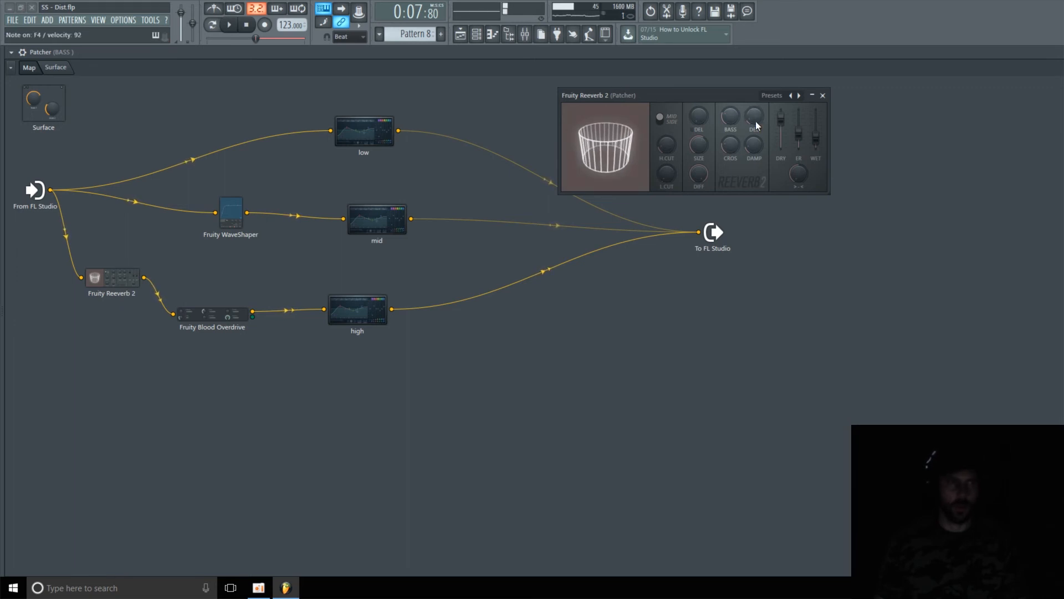
left_click_drag(756, 121, 756, 133)
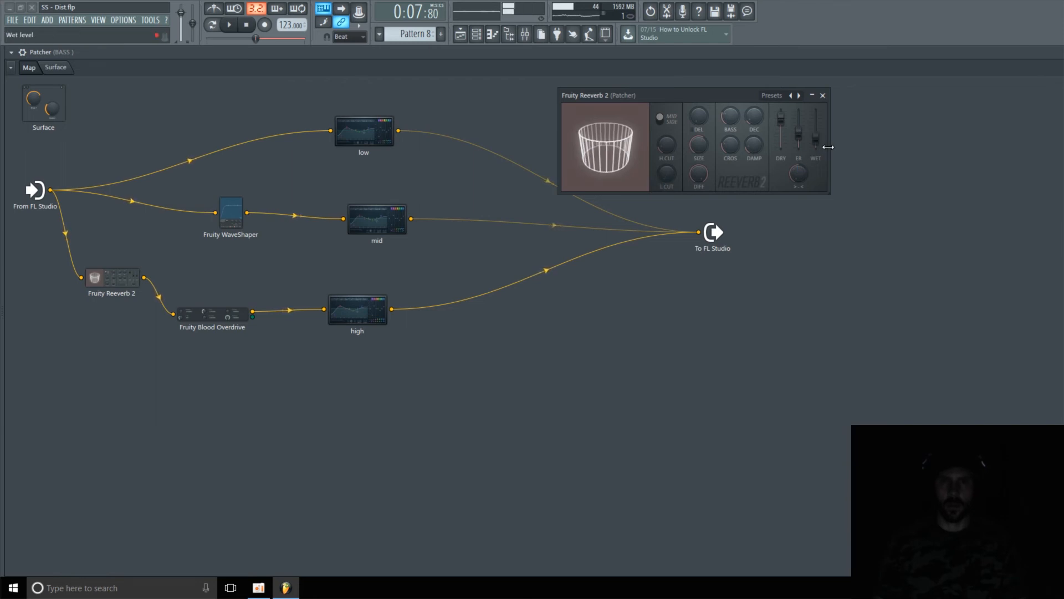
mouse_move(816, 141)
left_mouse_down()
mouse_move(818, 118)
mouse_move(818, 138)
left_mouse_up()
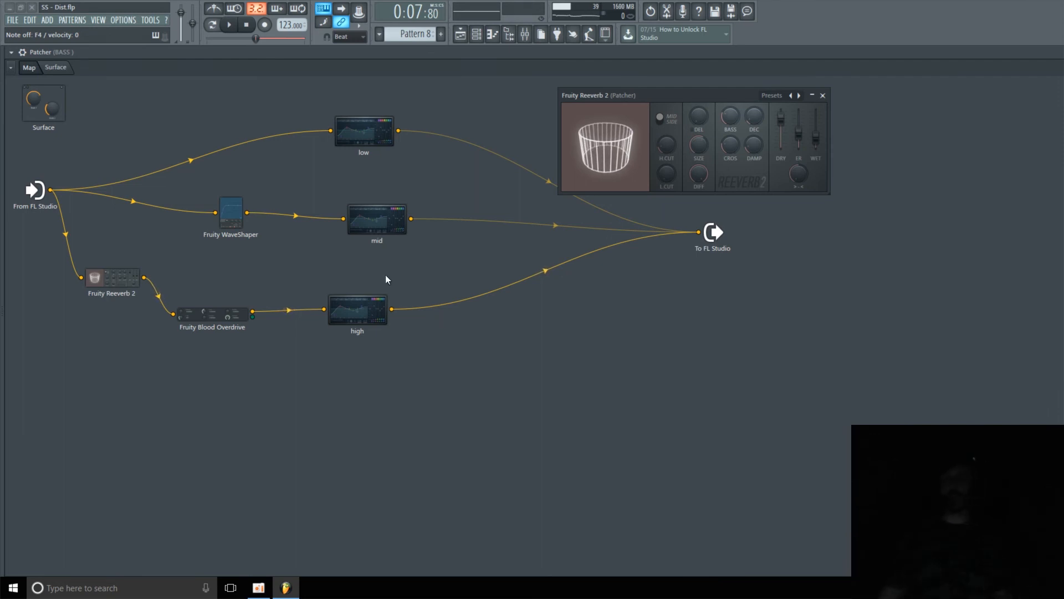
left_click(822, 95)
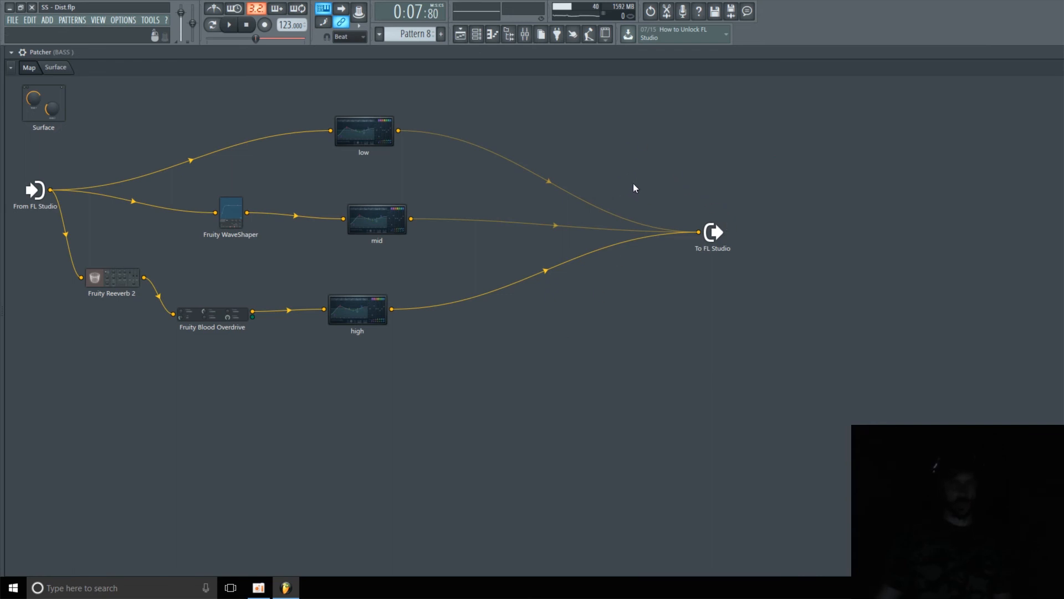
Add a Fruity Chorus, insert it between Fruity WaveShaper and mid, and align it in the chain.
right_click(634, 155)
mouse_move(689, 176)
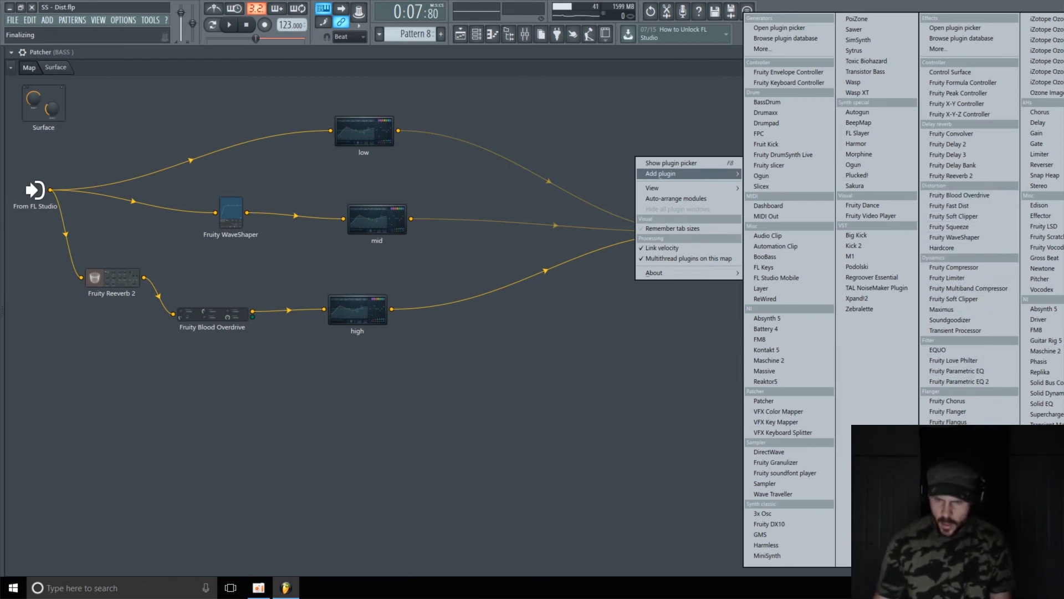
left_click(960, 401)
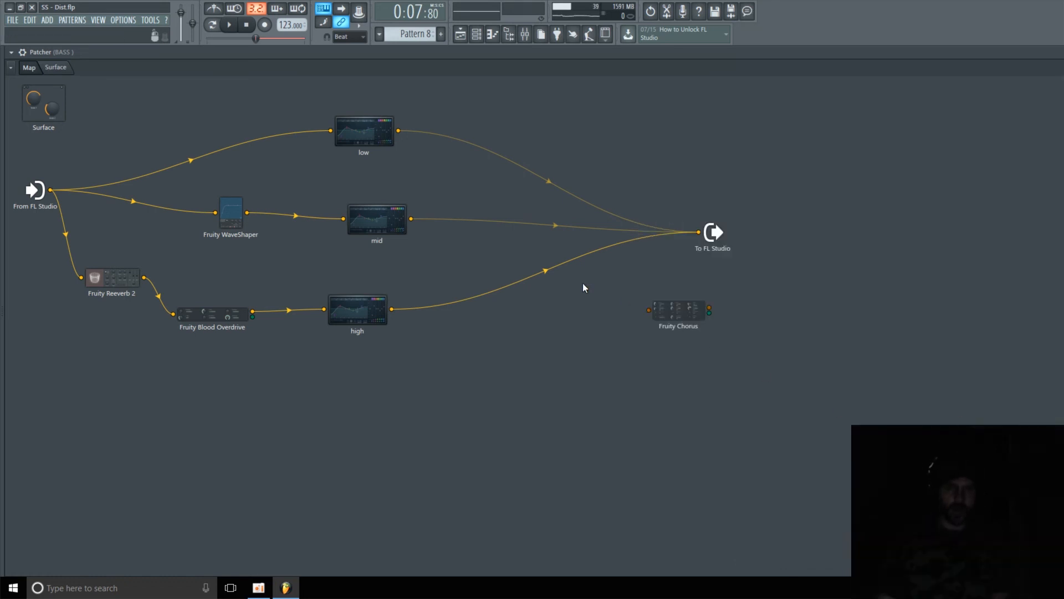
left_click_drag(593, 291, 314, 272)
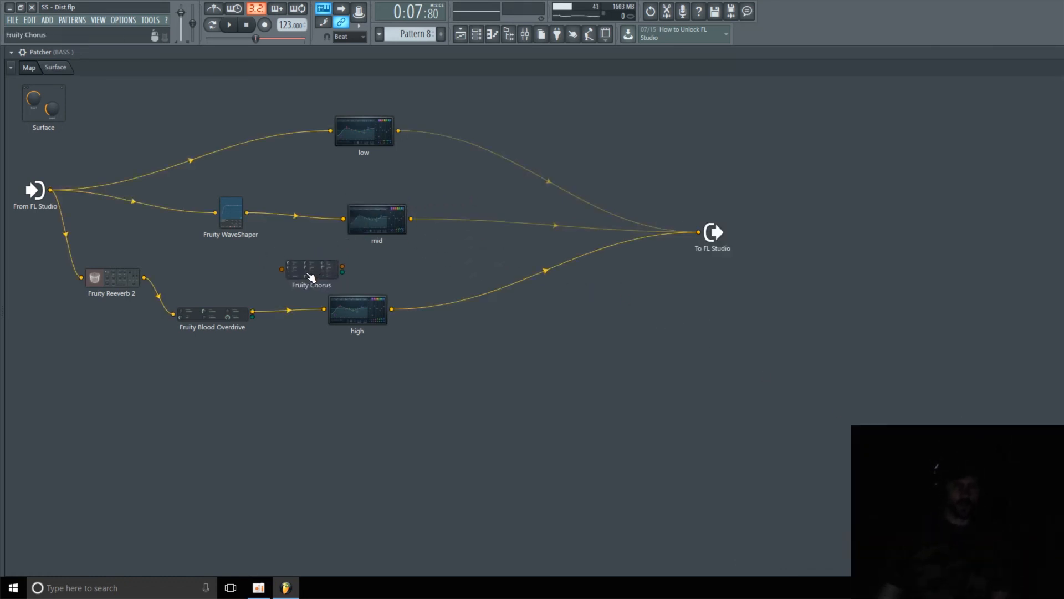
left_click_drag(345, 227, 326, 176)
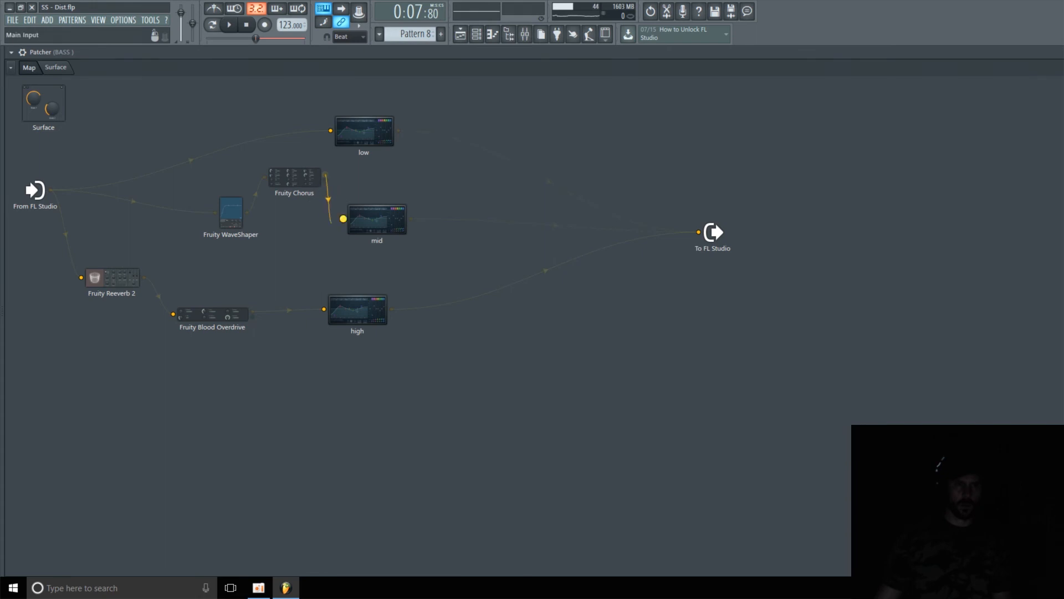
left_click_drag(344, 218, 343, 219)
left_click_drag(300, 188, 302, 230)
With only the mid band audible, open Fruity Chorus and load the Low enhance preset.
double_click(302, 230)
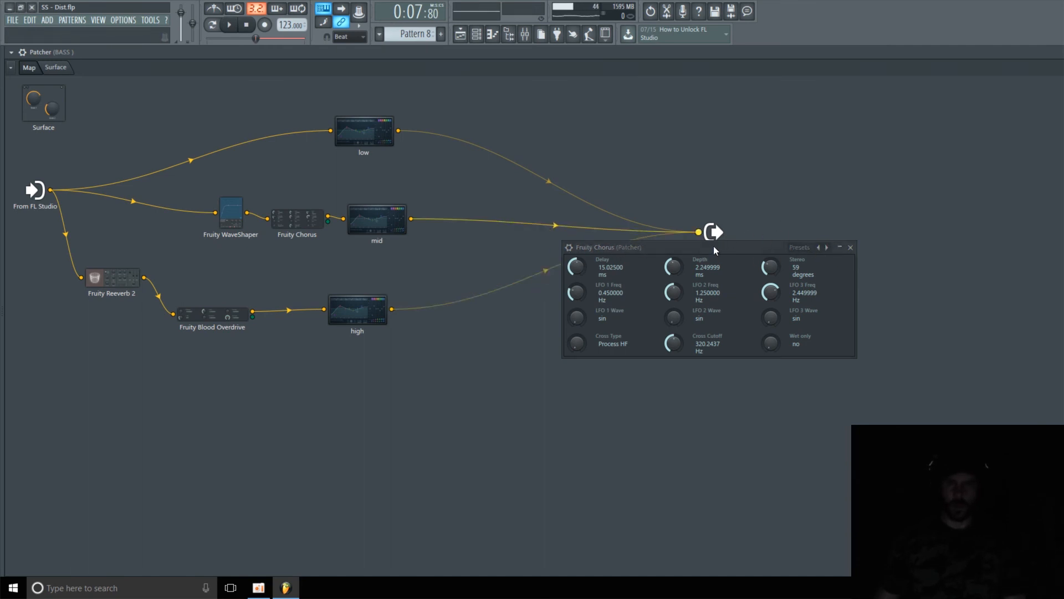
left_click_drag(714, 249, 719, 191)
left_click(797, 190)
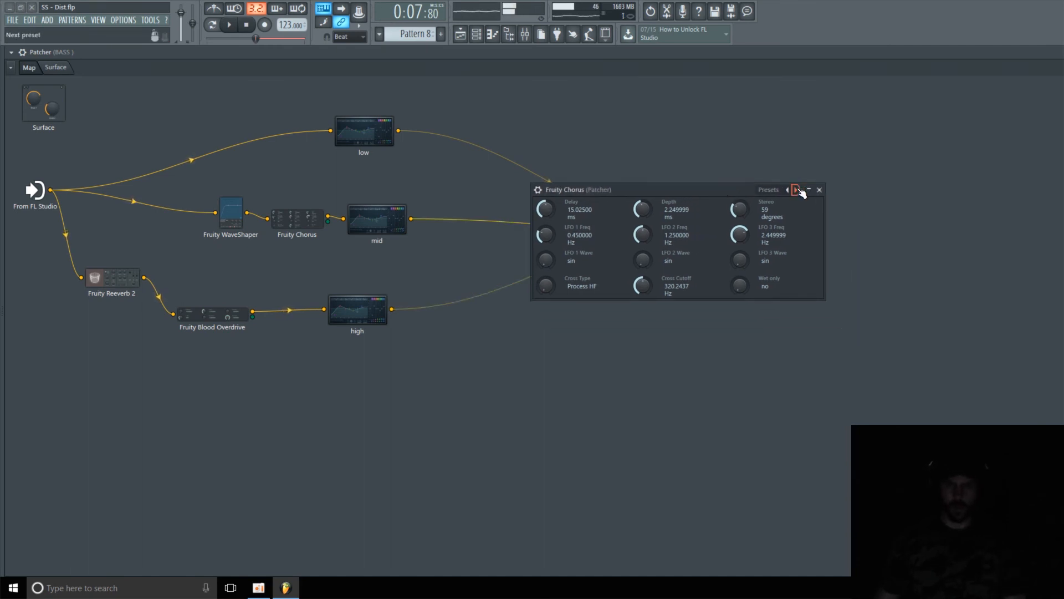
left_click(797, 190)
left_click(797, 190)
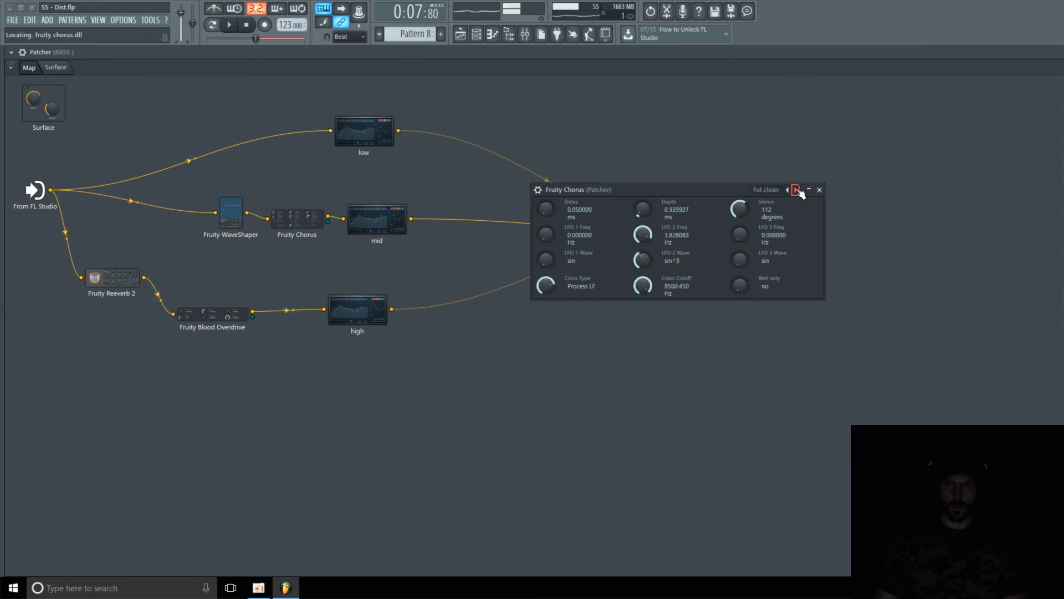
left_click(797, 191)
left_click(797, 191)
left_click(797, 190)
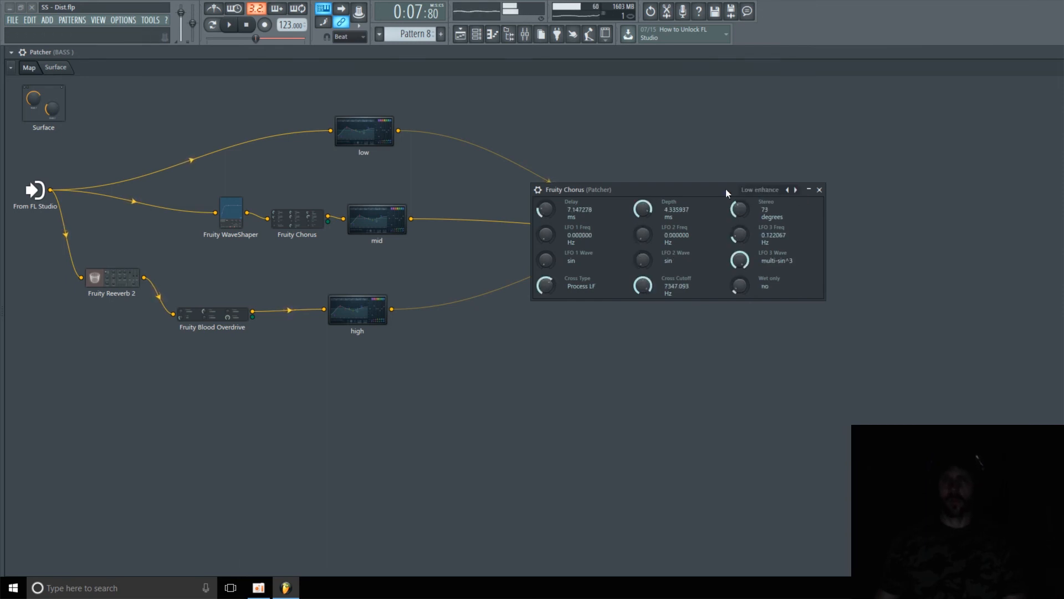
Restore the low and high band outputs, play the pattern to audition the full patch, and close Fruity Chorus.
left_click_drag(728, 193, 746, 159)
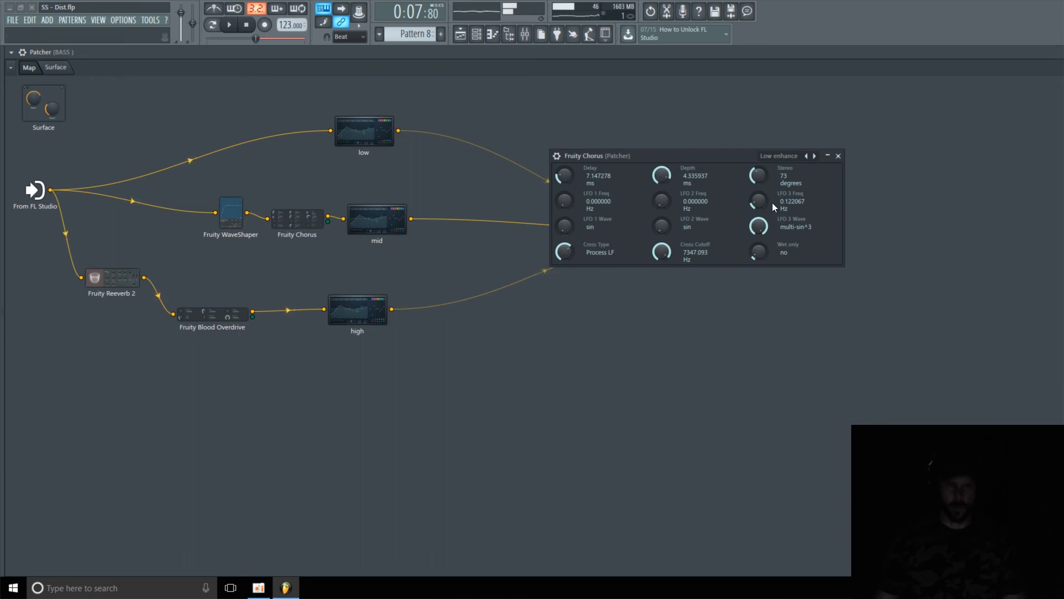
left_click_drag(723, 158, 729, 152)
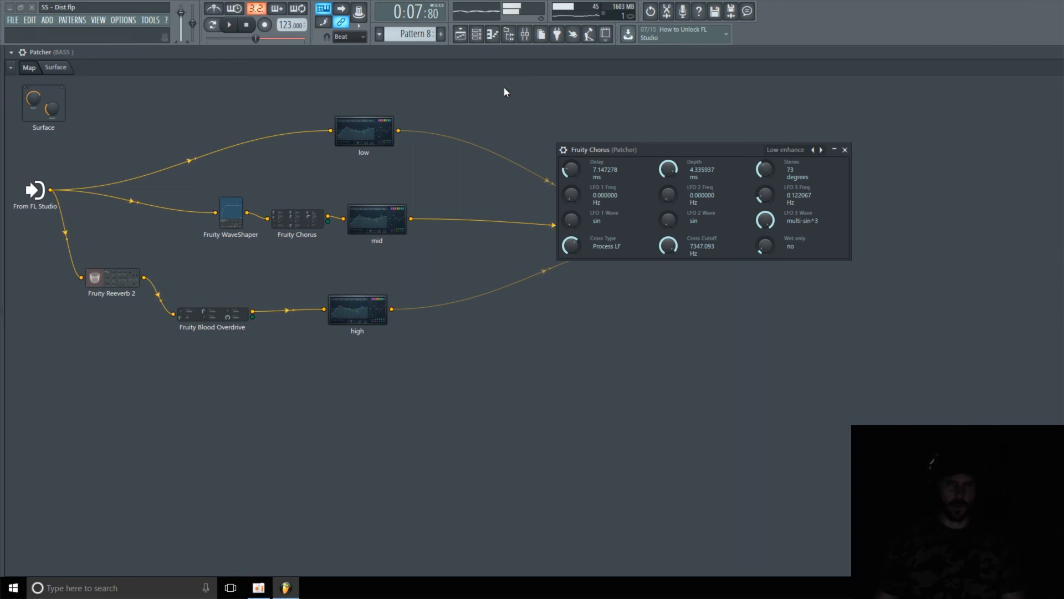
left_click_drag(700, 150, 704, 132)
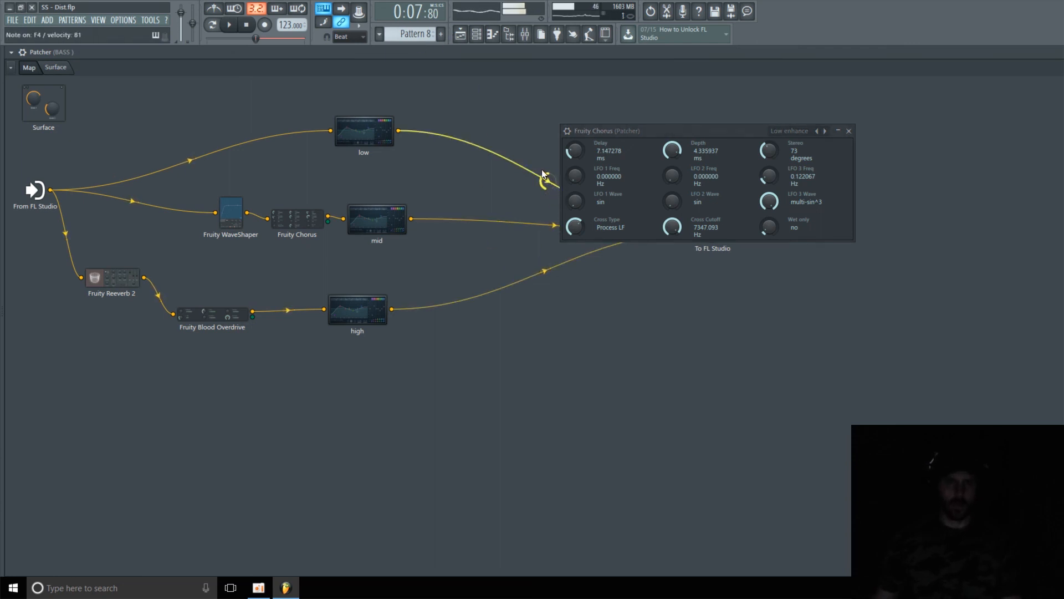
left_click(229, 25)
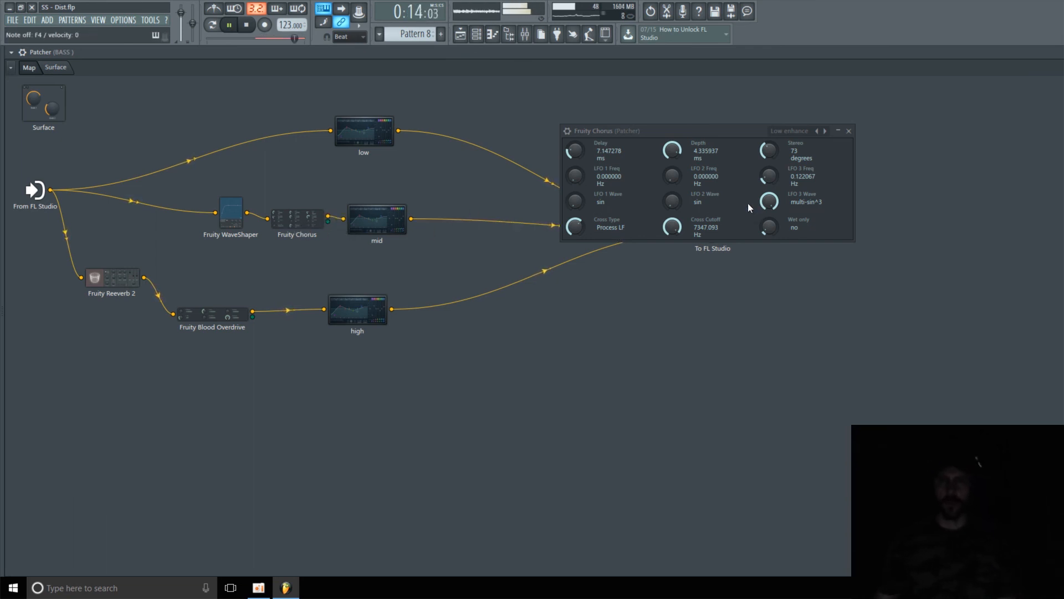
key("space")
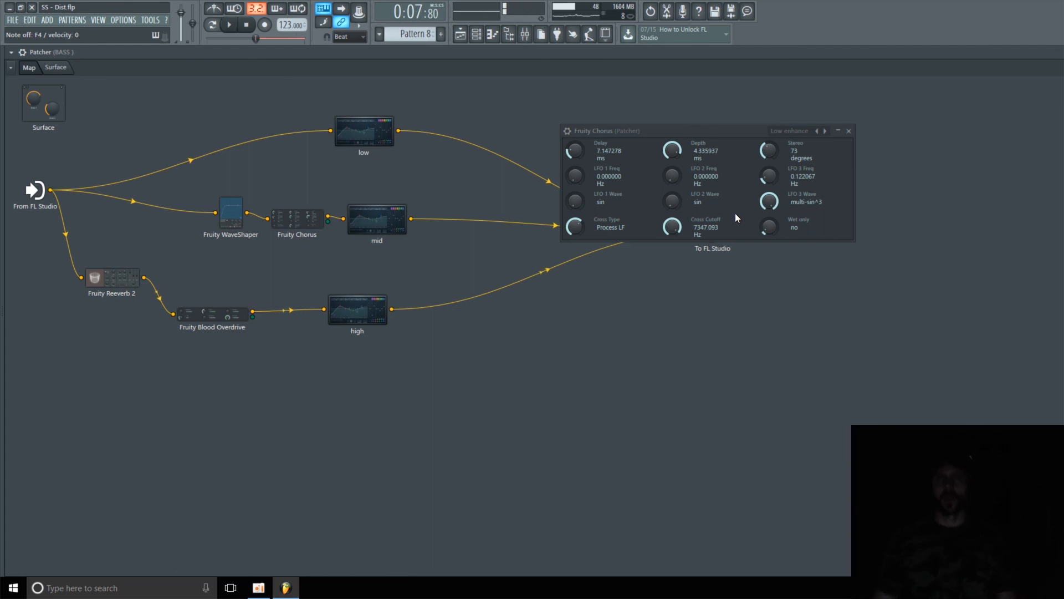
left_click(849, 132)
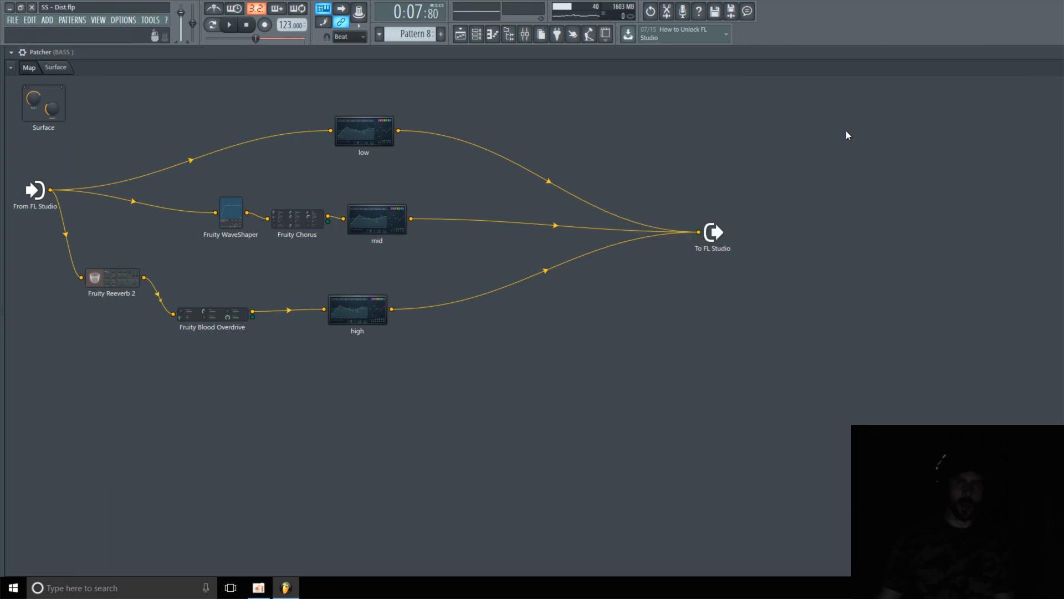